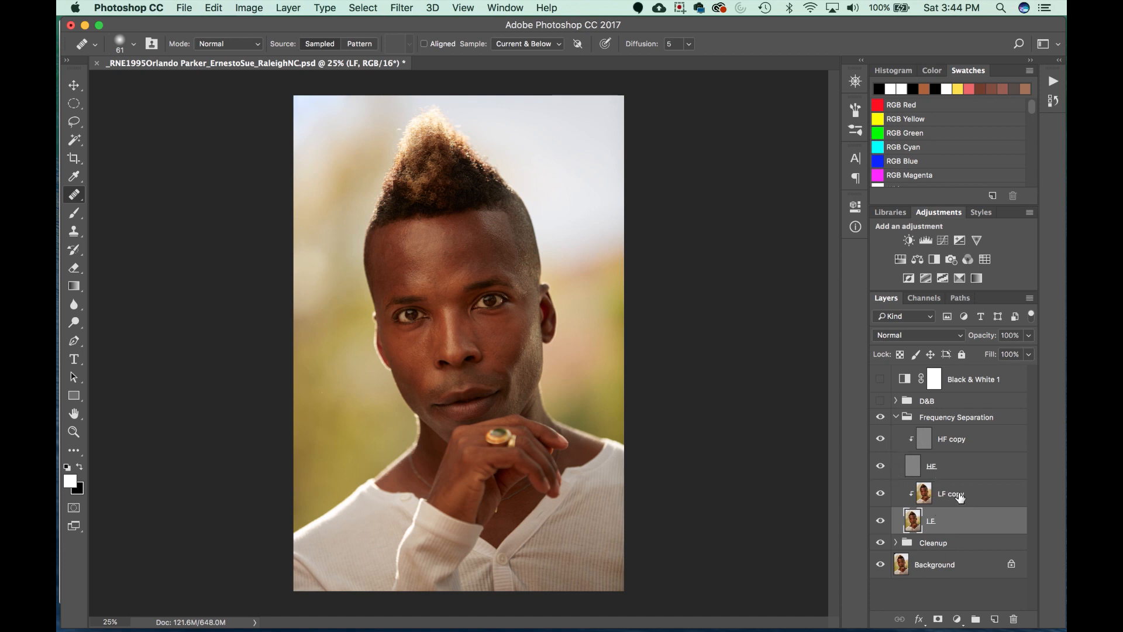
- Make the LF copy layer active in the Frequency Separation group and show the Black & White 1 adjustment layer
left_click(929, 403)
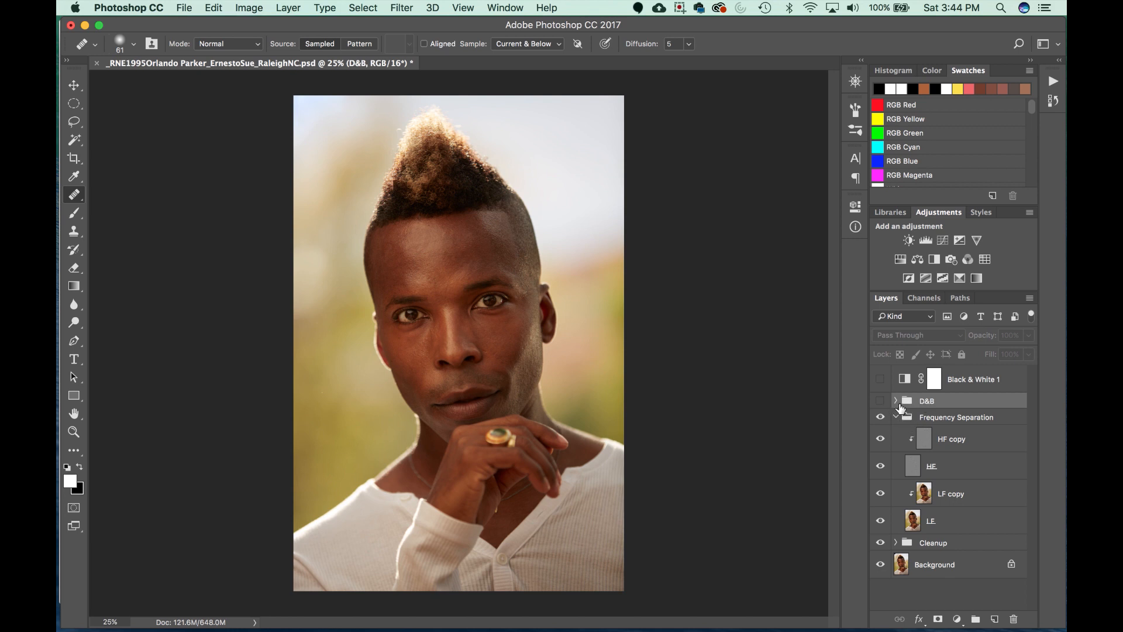
left_click(942, 418)
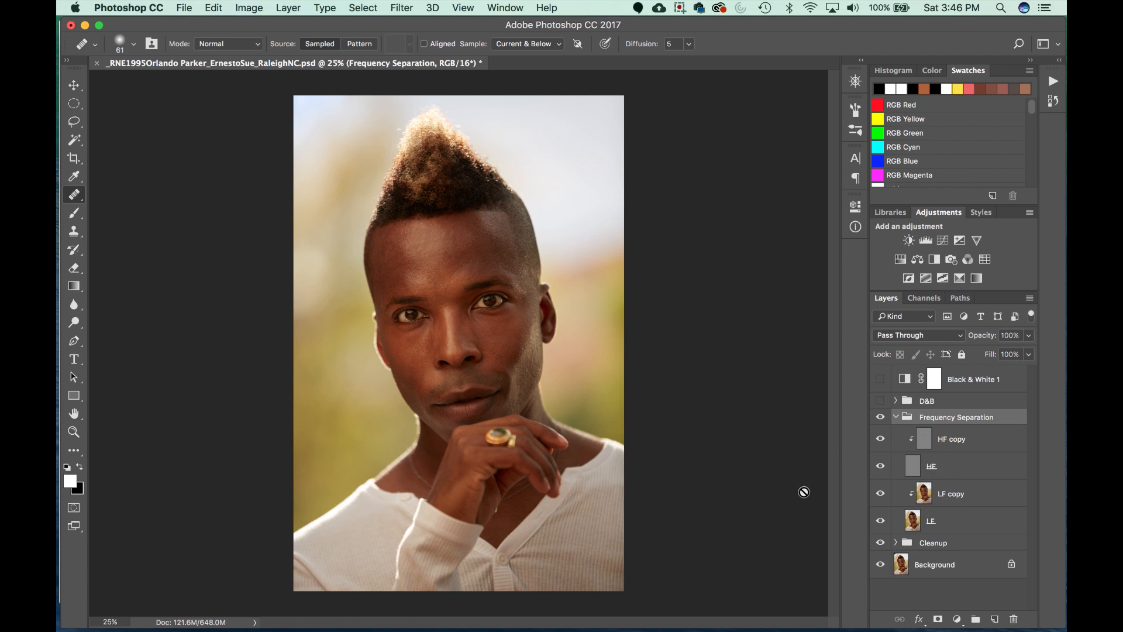
left_click(918, 506)
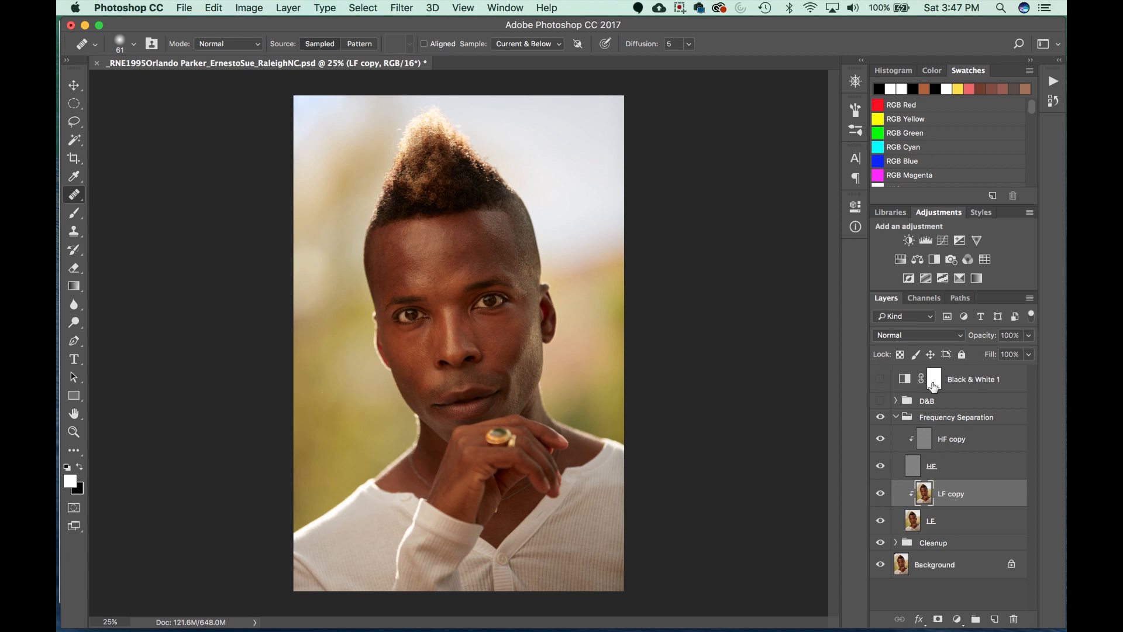
left_click(880, 380)
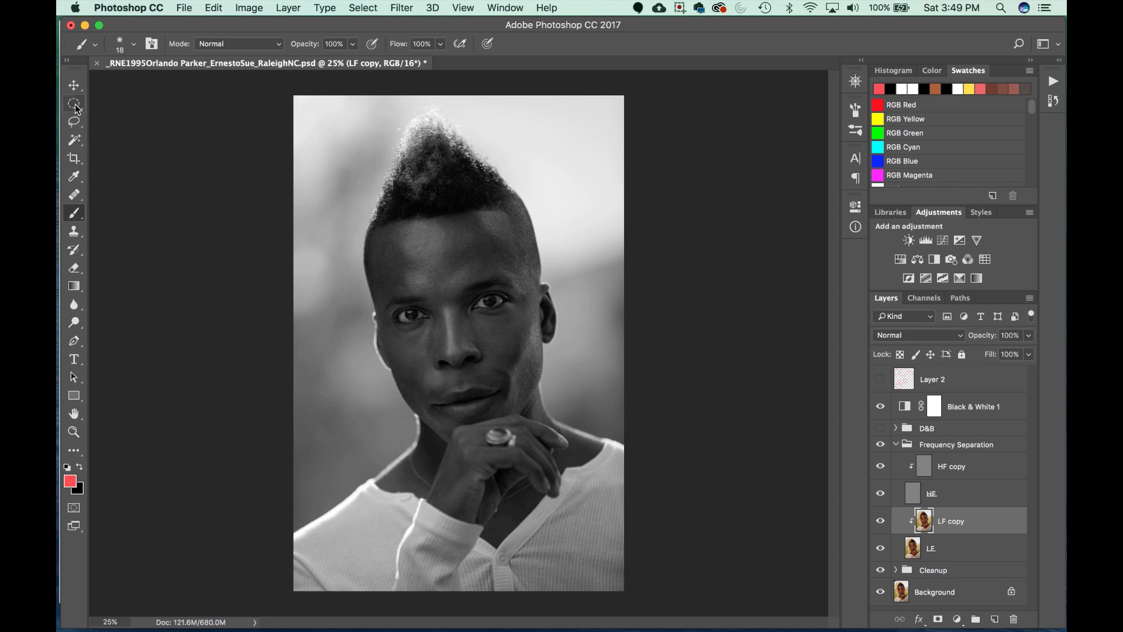
- Draw a freehand Lasso selection around the uneven patch in the middle of the forehead, with a 21.1 px feather
left_click(78, 128)
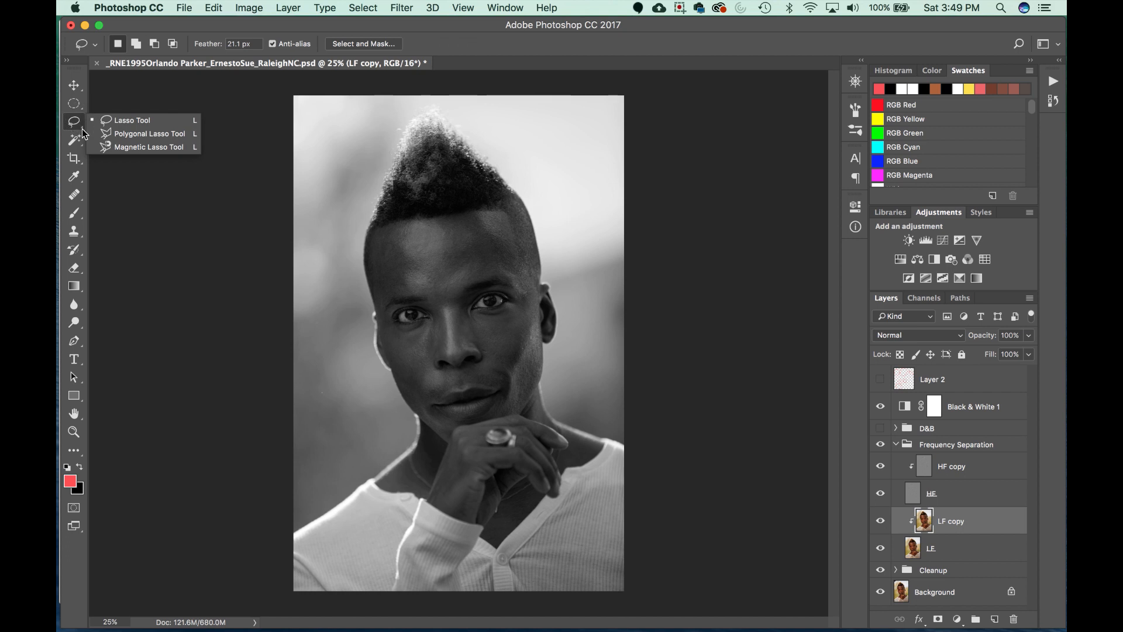
left_click(134, 121)
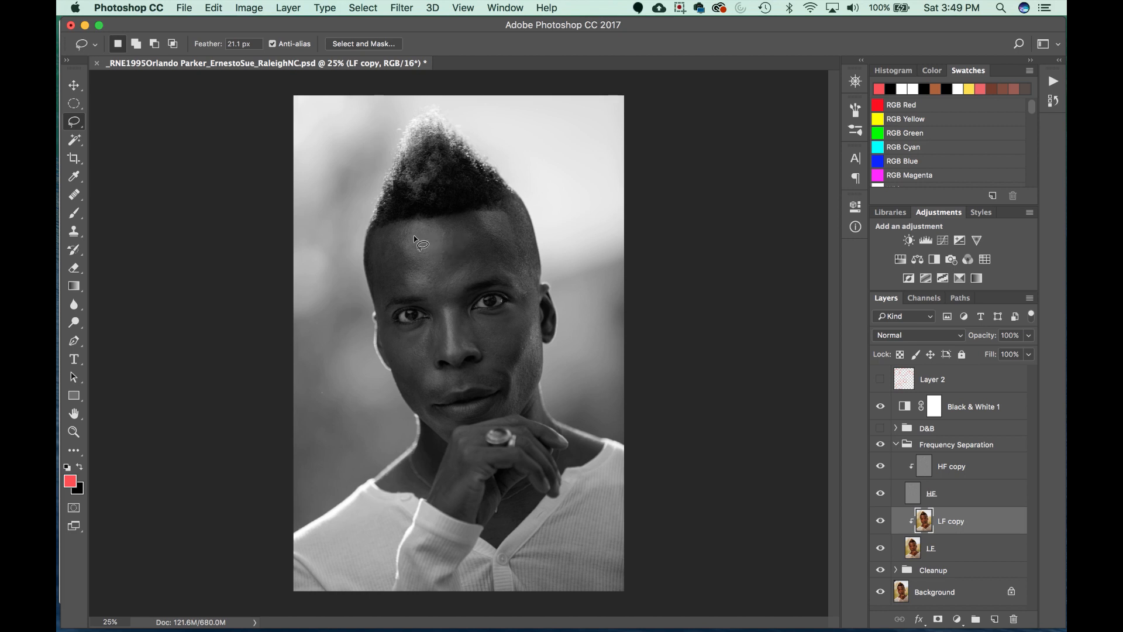
mouse_move(399, 224)
left_mouse_down()
mouse_move(384, 242)
mouse_move(383, 322)
mouse_move(508, 352)
mouse_move(411, 242)
left_mouse_up()
left_click(379, 387)
mouse_move(450, 254)
left_mouse_down()
mouse_move(432, 274)
mouse_move(449, 242)
mouse_move(449, 264)
left_mouse_up()
- Apply a Gaussian Blur with a 10.5 pixel radius to the selected forehead patch on LF copy
left_click(402, 8)
left_click(402, 8)
left_click(402, 7)
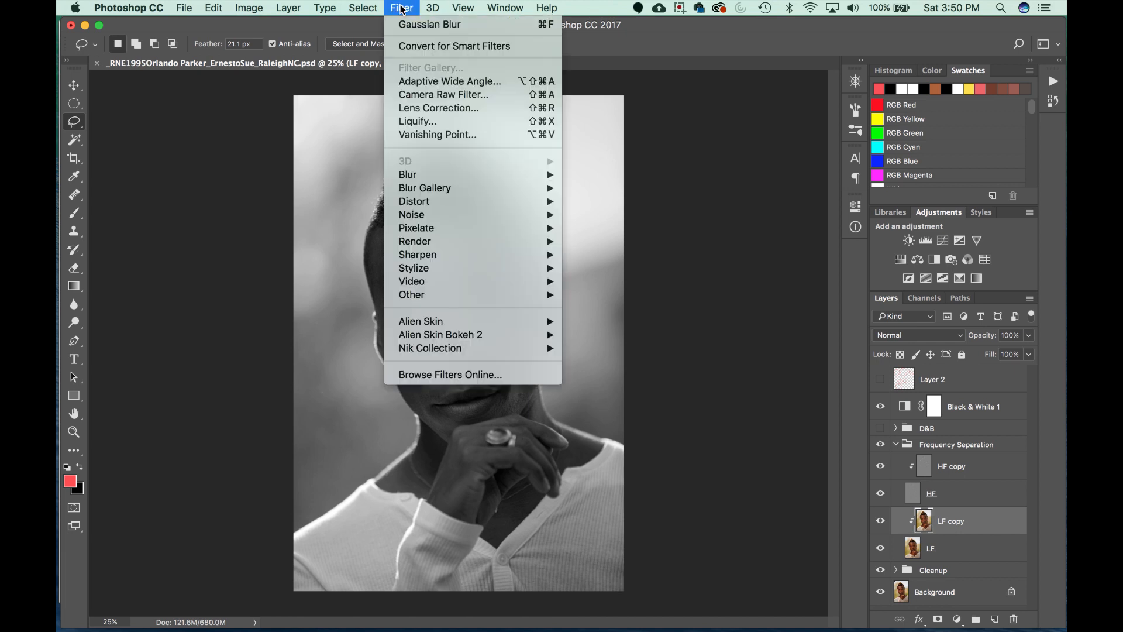
mouse_move(458, 178)
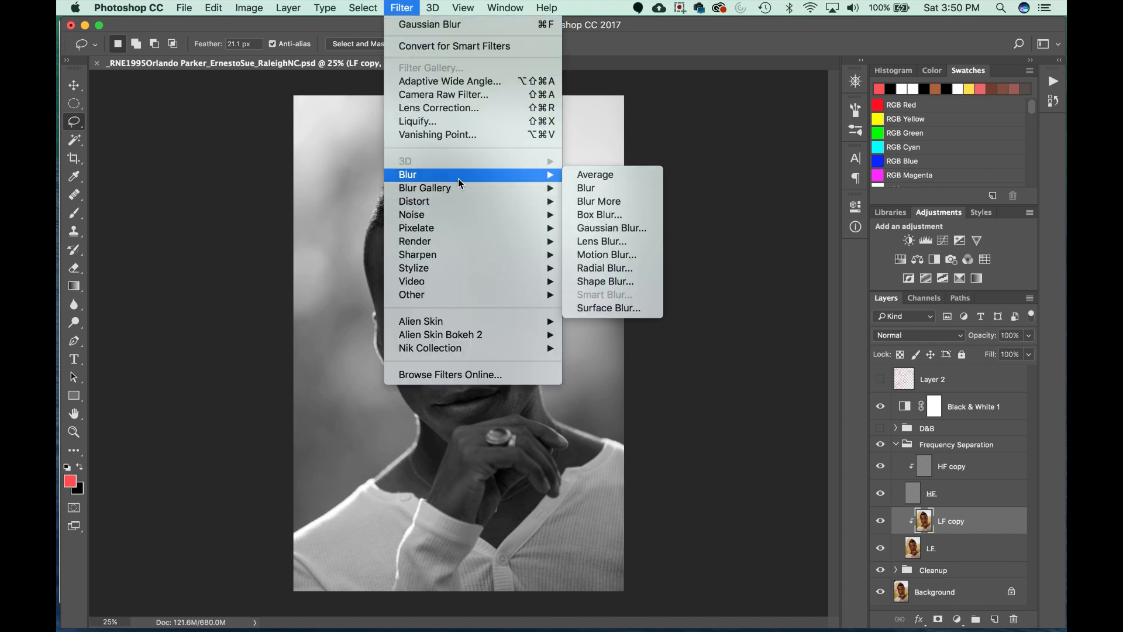
left_click(612, 228)
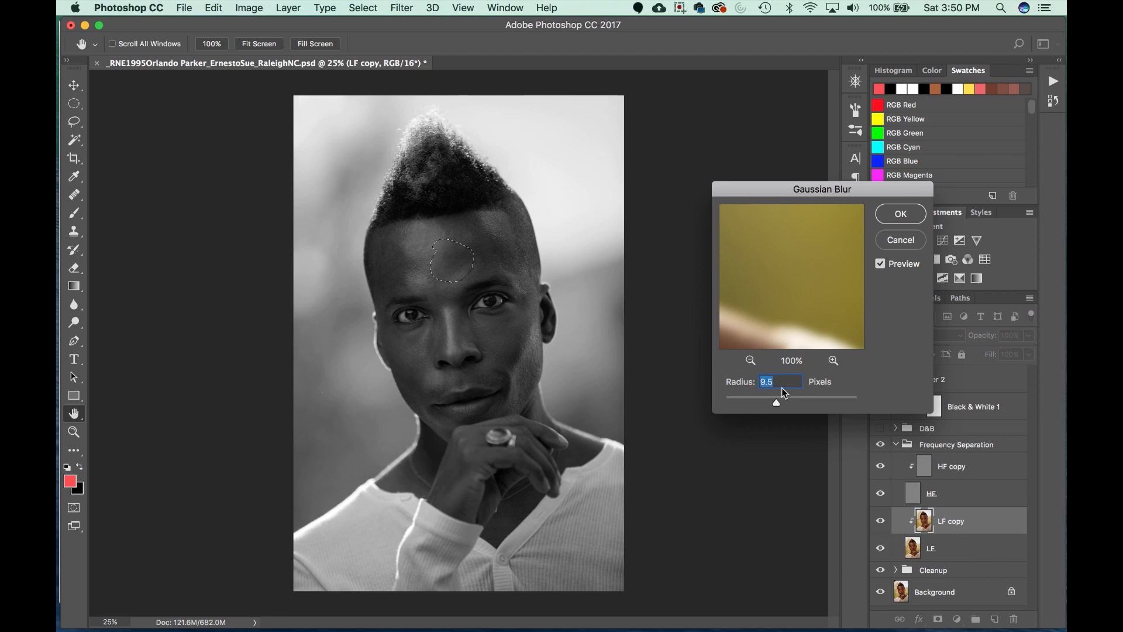
type("10.5")
key("Return")
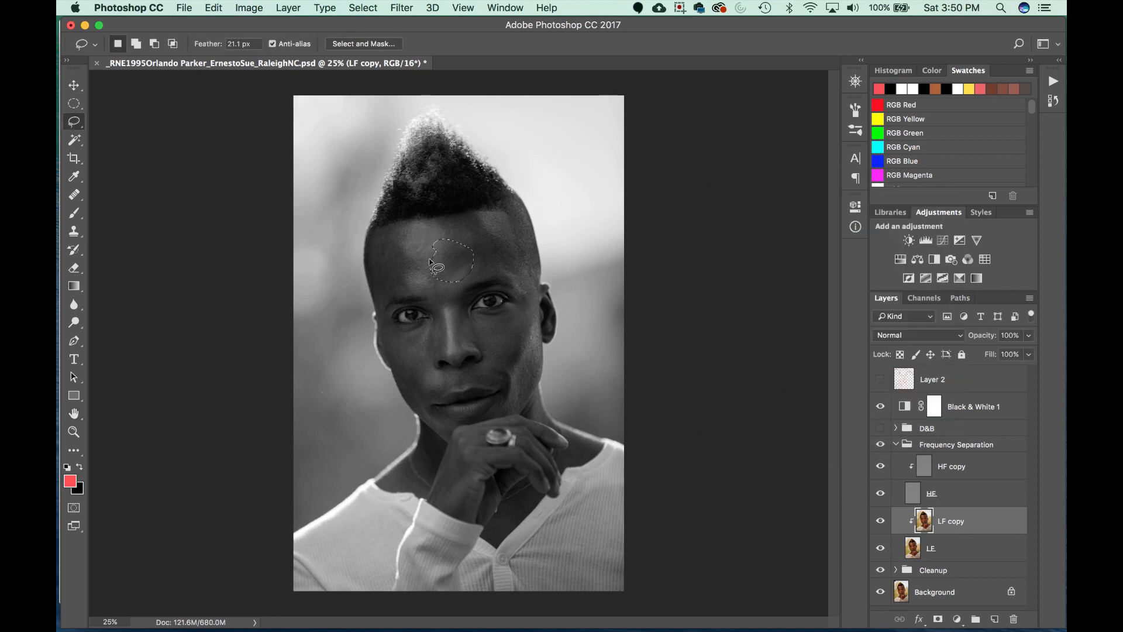
- Examine the blurred middle of the forehead up close, comparing it with the LF copy layer hidden and shown
left_click(881, 520)
left_click(880, 521)
key("super+plus")
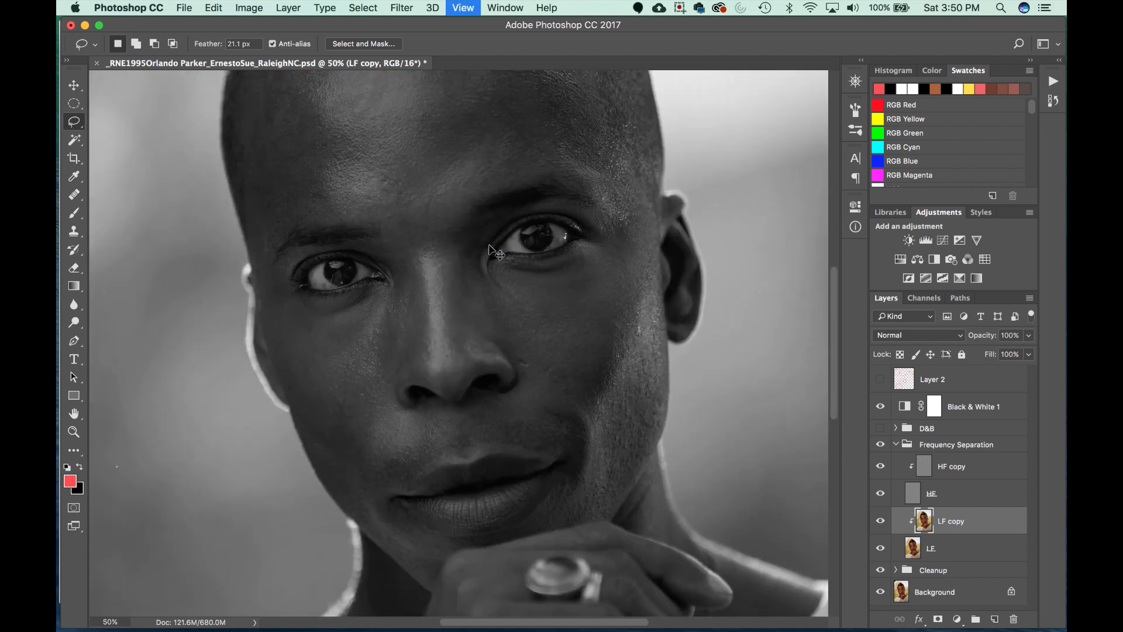
key("super+plus")
key("super+plus")
scroll(514, 485, "up", 10)
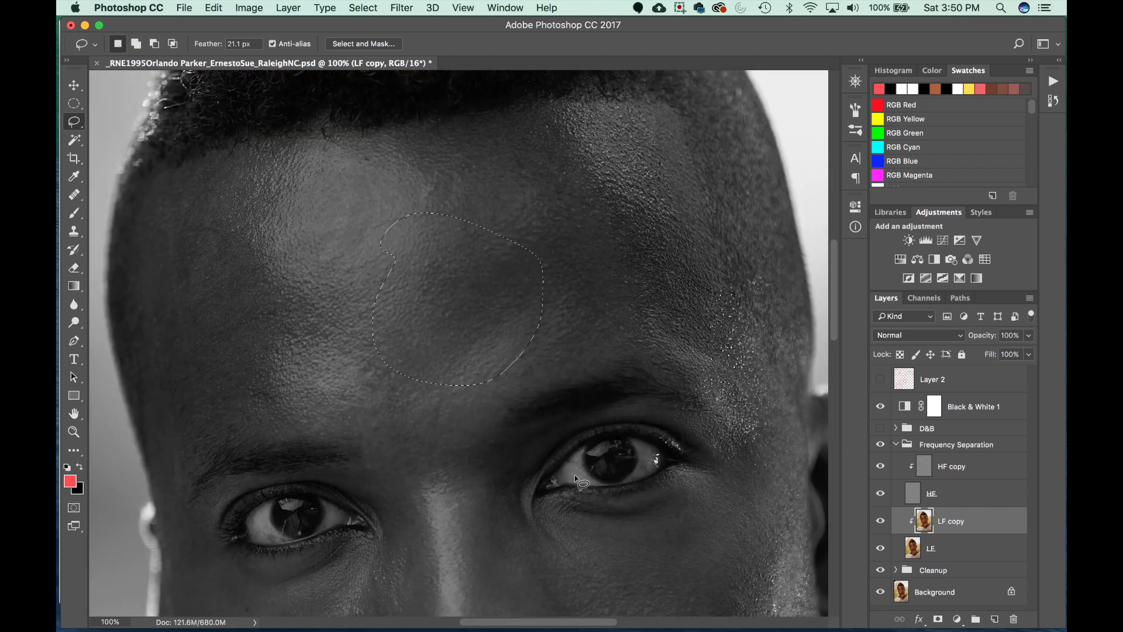
left_click(880, 520)
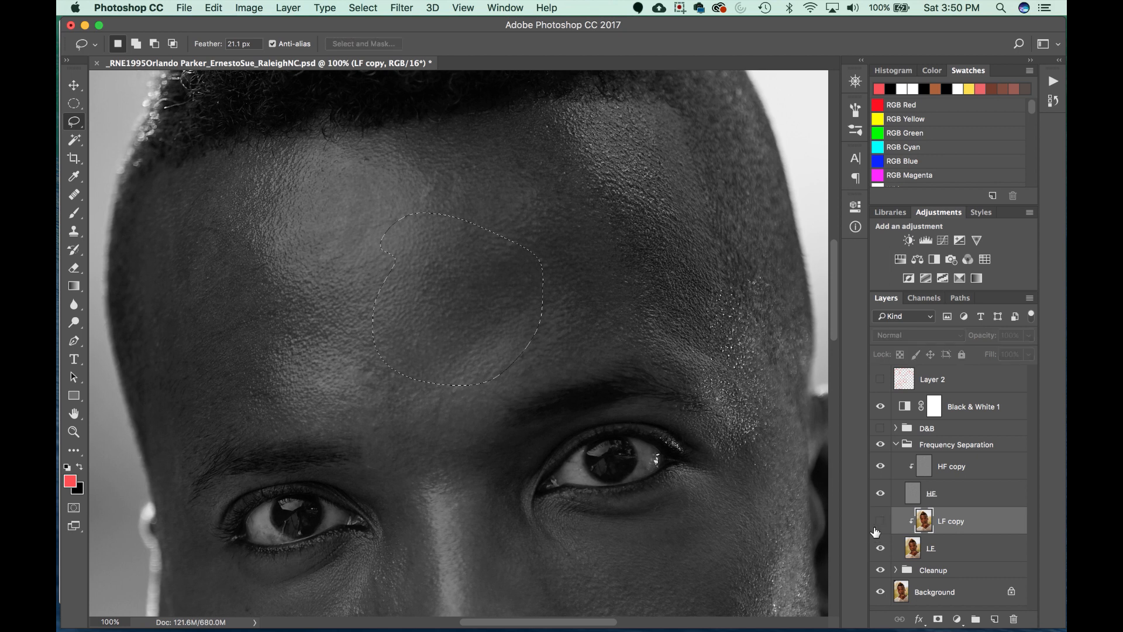
left_click(881, 520)
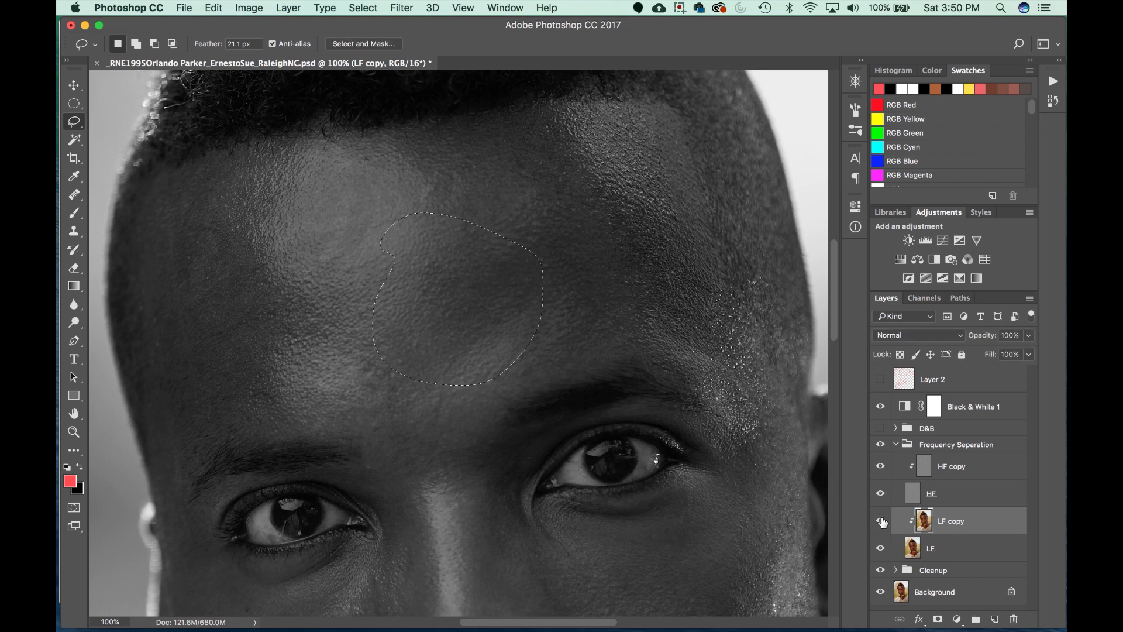
left_click(881, 521)
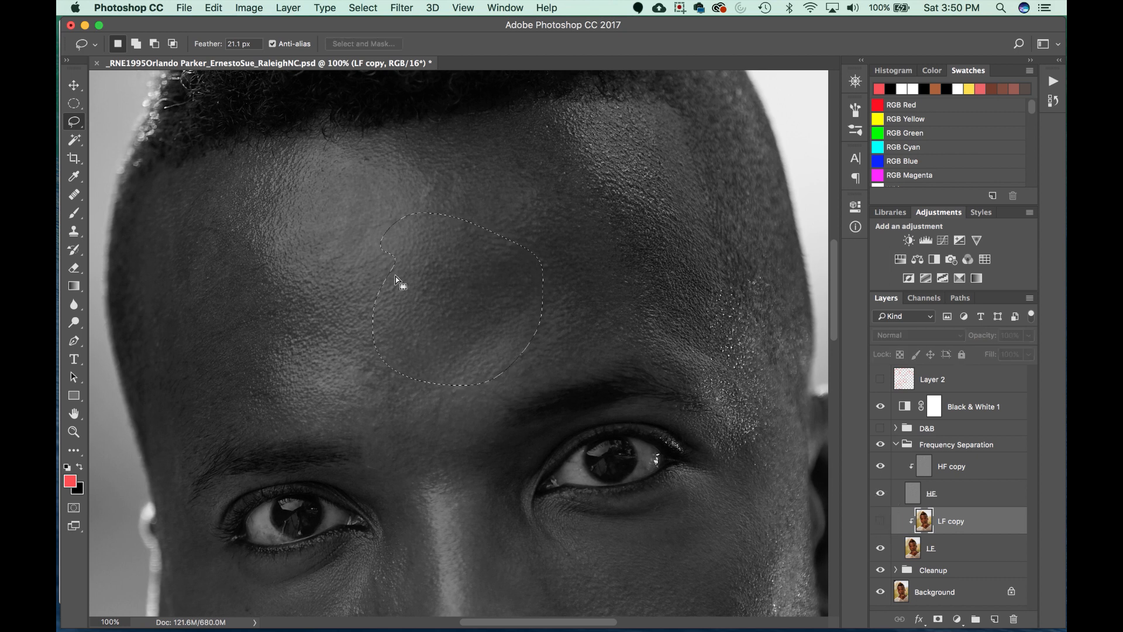
left_click(880, 520)
left_click(881, 521)
left_click(881, 521)
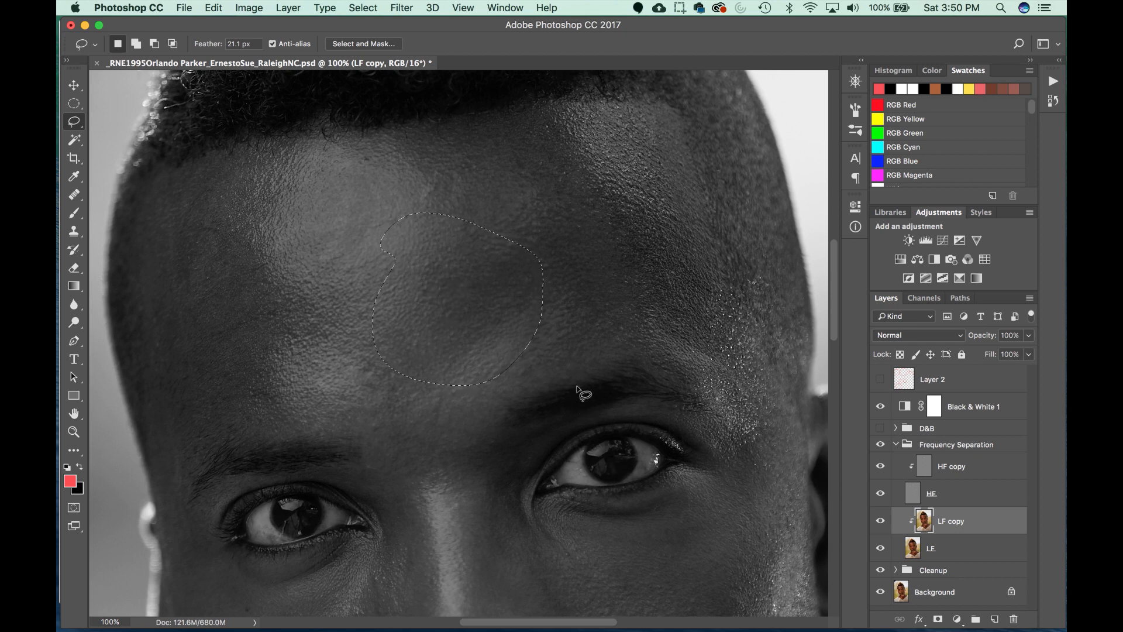
- Lasso the patch above the left eyebrow in the image and repeat the last Gaussian Blur on it
key("super+minus")
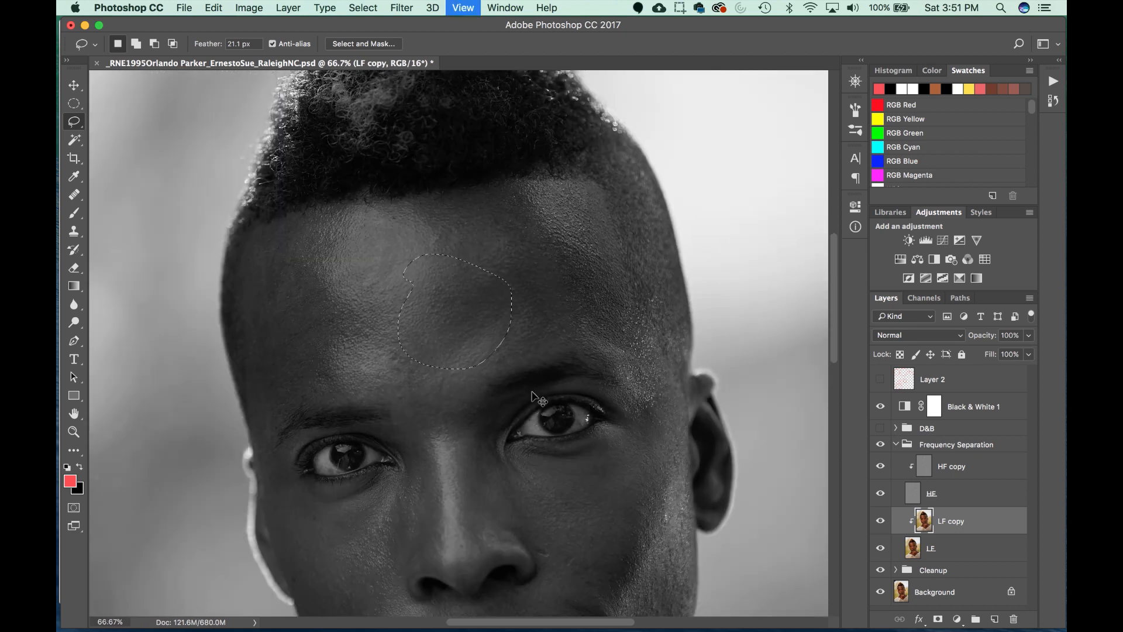
key("super+minus")
key("super+minus")
key("super+minus")
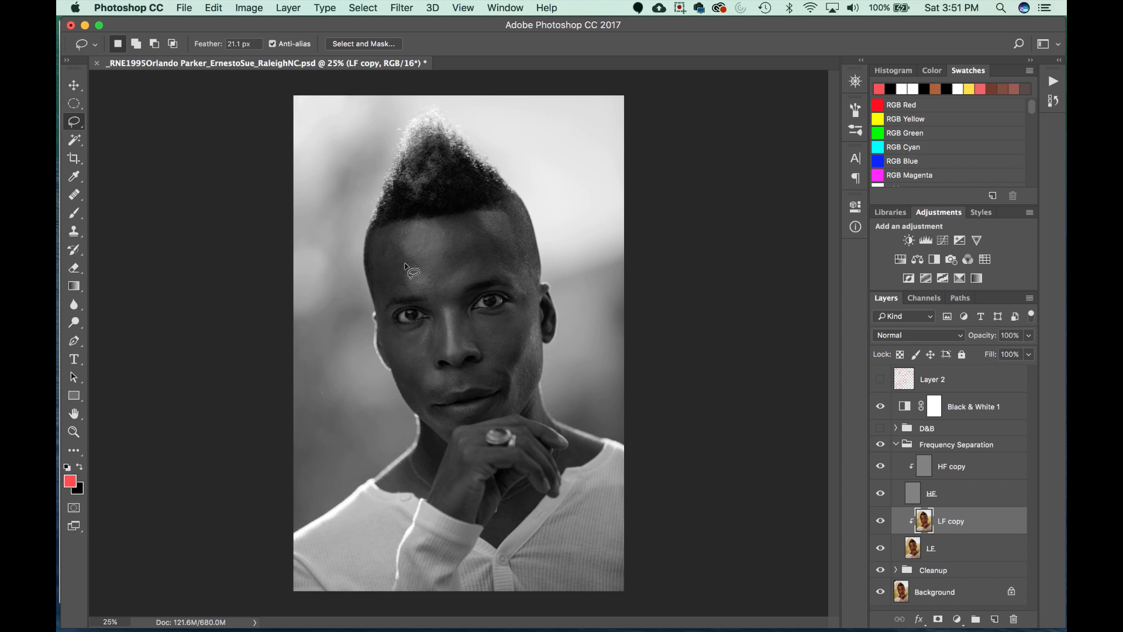
mouse_move(401, 258)
left_mouse_down()
mouse_move(392, 264)
mouse_move(418, 289)
left_mouse_up()
left_click(402, 7)
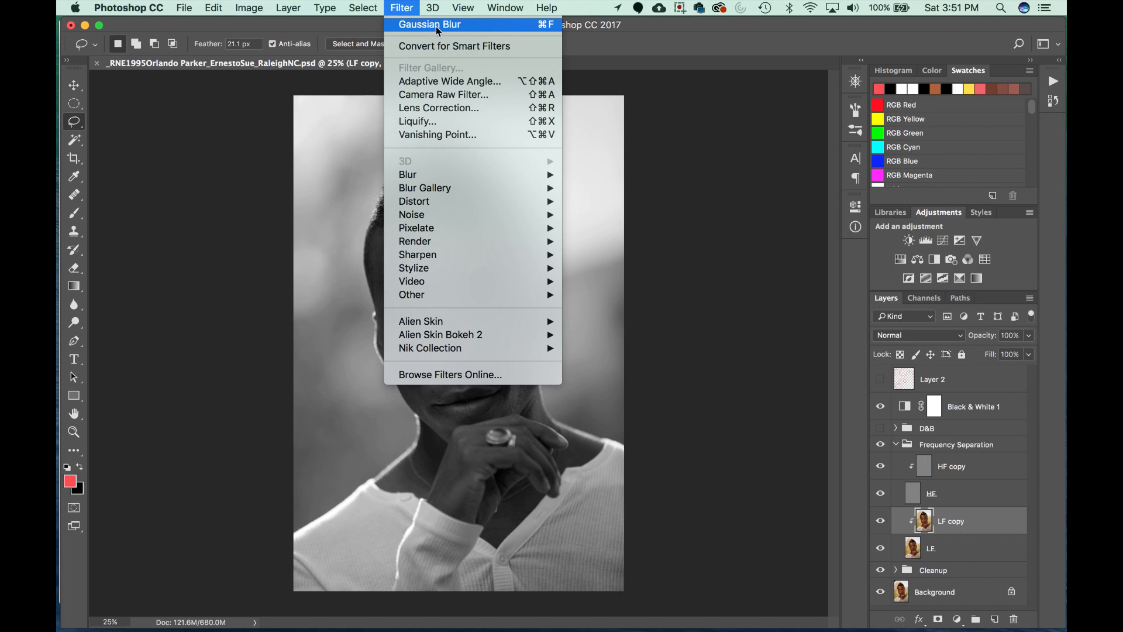
left_click(924, 520)
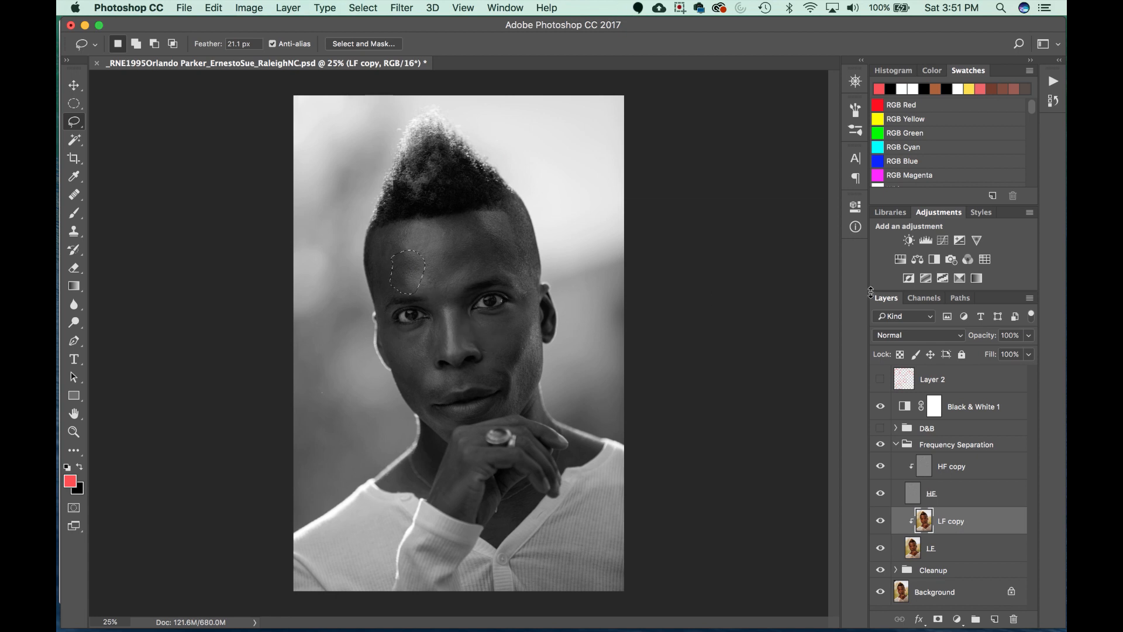
- Compare the patch above the left eyebrow up close with the LF copy layer hidden and shown
key("super+plus")
key("super+plus")
key("super+plus")
key("super+plus")
left_click_drag(440, 274, 483, 446)
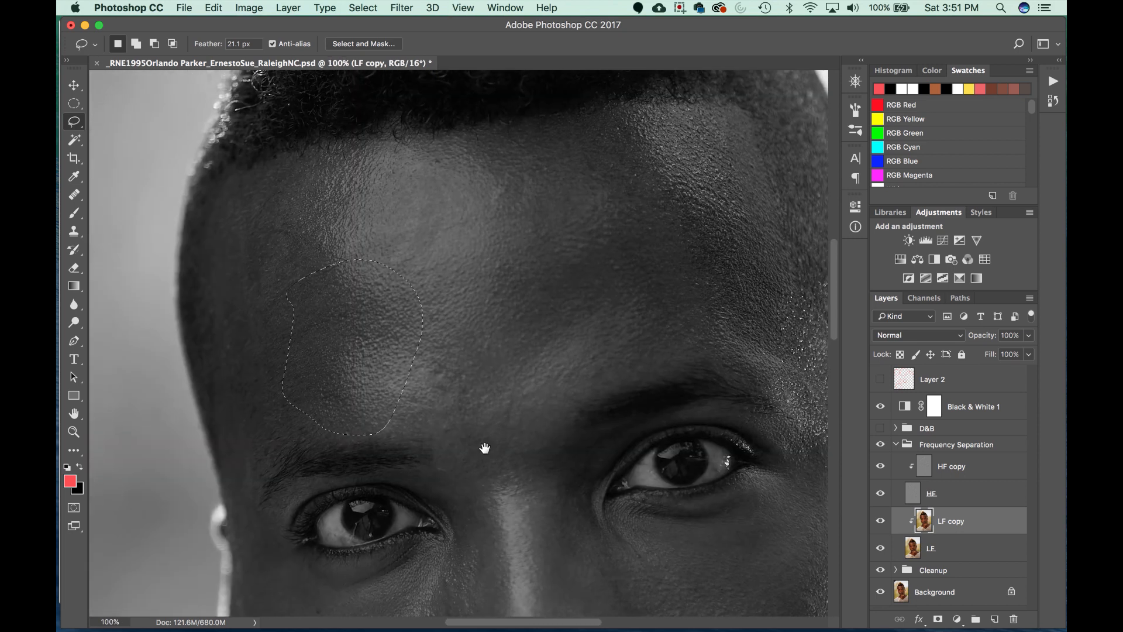
left_click(880, 523)
left_click(880, 522)
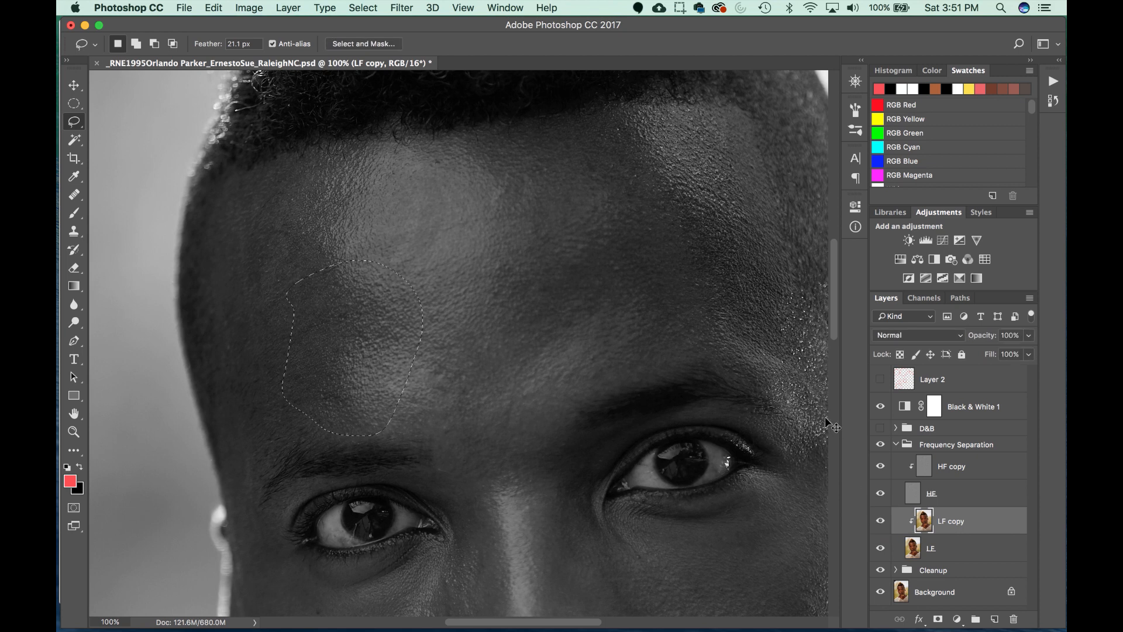
- Deselect the forehead patch, lasso the area under the left eye in the image, and reapply the Gaussian Blur
key("super+minus")
key("super+minus")
key("super+minus")
key("super+minus")
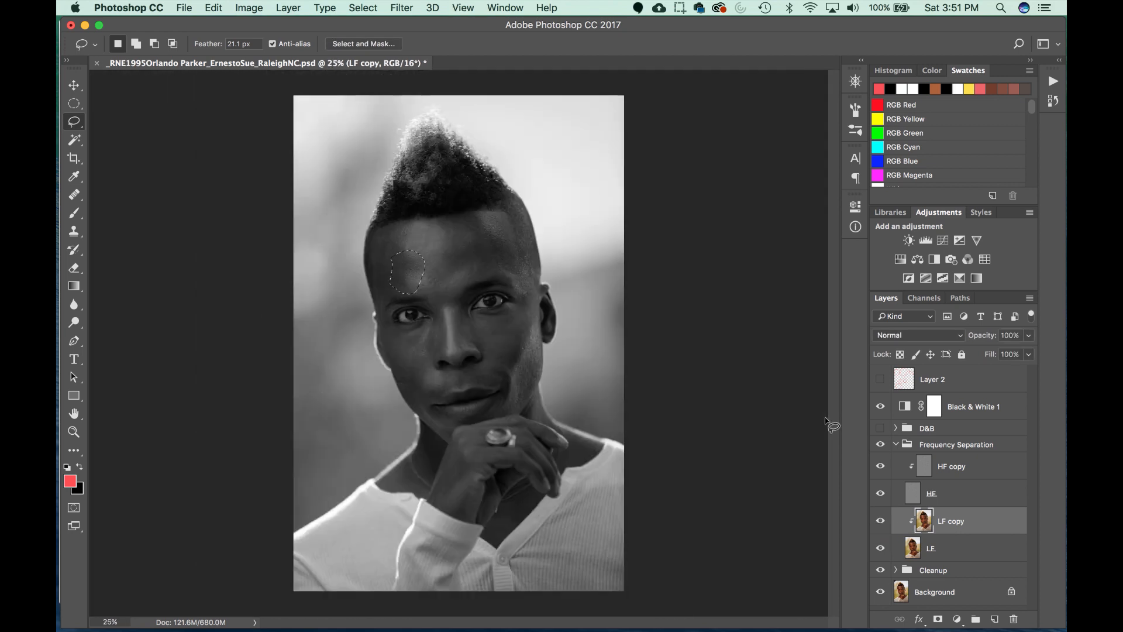
key("super+d")
mouse_move(412, 354)
left_mouse_down()
mouse_move(403, 320)
mouse_move(423, 340)
mouse_move(411, 334)
mouse_move(434, 332)
left_mouse_up()
key("ctrl+super+f")
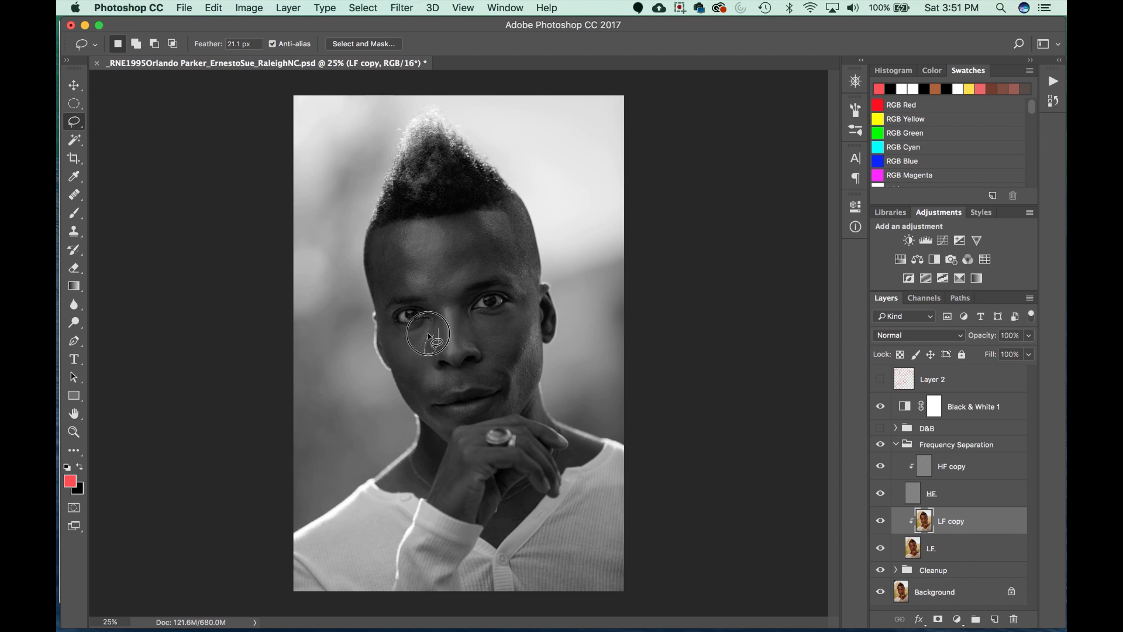
key("ctrl+super+f")
- Smooth the nose bridge, lower left cheek and upper forehead patches with lasso selections and the repeated Gaussian Blur
left_click_drag(468, 316, 455, 320)
mouse_move(416, 372)
left_mouse_down()
mouse_move(406, 367)
mouse_move(414, 386)
left_mouse_up()
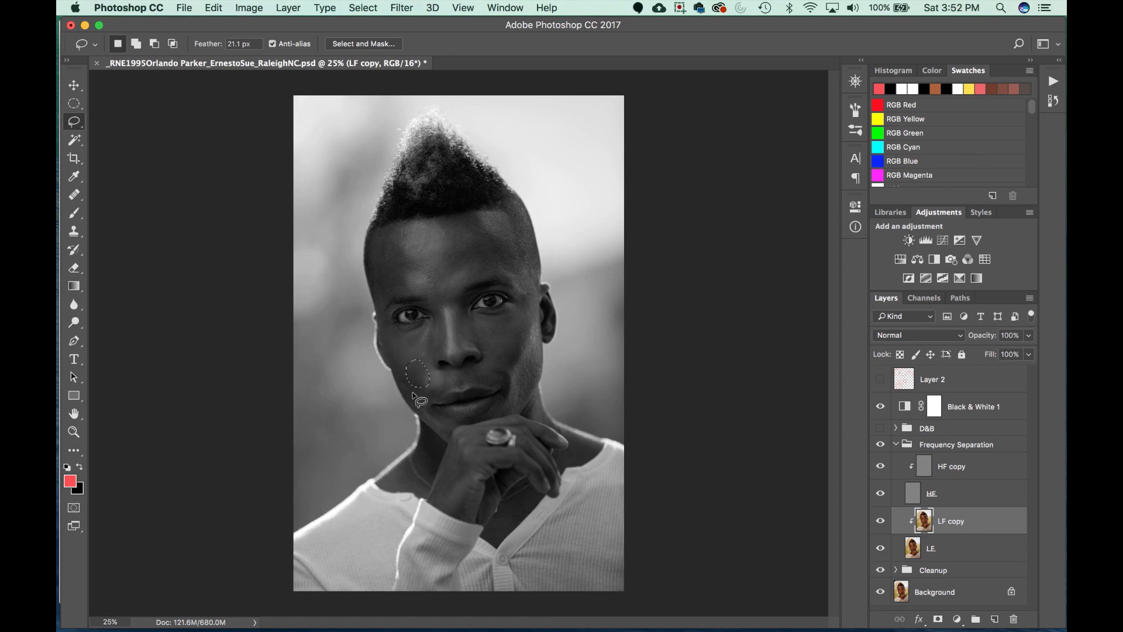
left_click(400, 349)
mouse_move(394, 235)
left_mouse_down()
mouse_move(382, 255)
mouse_move(417, 245)
left_mouse_up()
mouse_move(503, 234)
left_mouse_down()
mouse_move(495, 213)
mouse_move(477, 235)
mouse_move(526, 262)
mouse_move(511, 248)
left_mouse_up()
key("ctrl+super+f")
- Lasso patches on both cheeks, above the upper lip and on the mid-forehead, repeating the Gaussian Blur on them
mouse_move(514, 355)
left_mouse_down()
mouse_move(504, 366)
mouse_move(526, 339)
mouse_move(500, 370)
left_mouse_up()
key("ctrl+super+f")
mouse_move(413, 377)
left_mouse_down()
mouse_move(434, 398)
mouse_move(423, 372)
left_mouse_up()
key("ctrl+super+f")
mouse_move(470, 365)
left_mouse_down()
mouse_move(501, 379)
mouse_move(475, 368)
left_mouse_up()
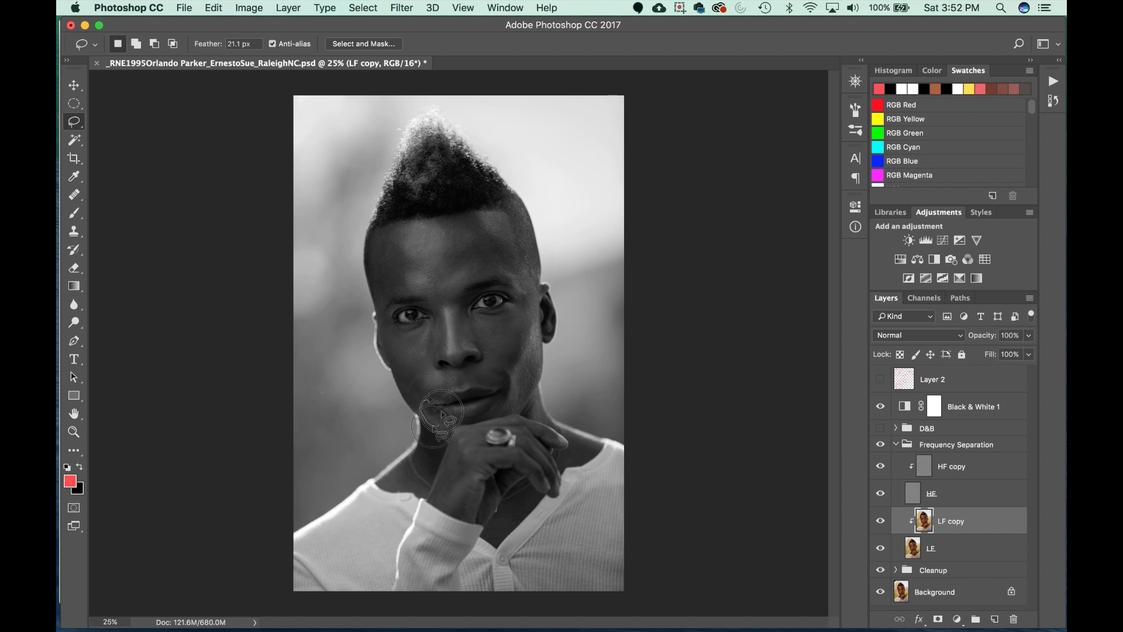
mouse_move(442, 269)
left_mouse_down()
mouse_move(430, 286)
mouse_move(450, 273)
left_mouse_up()
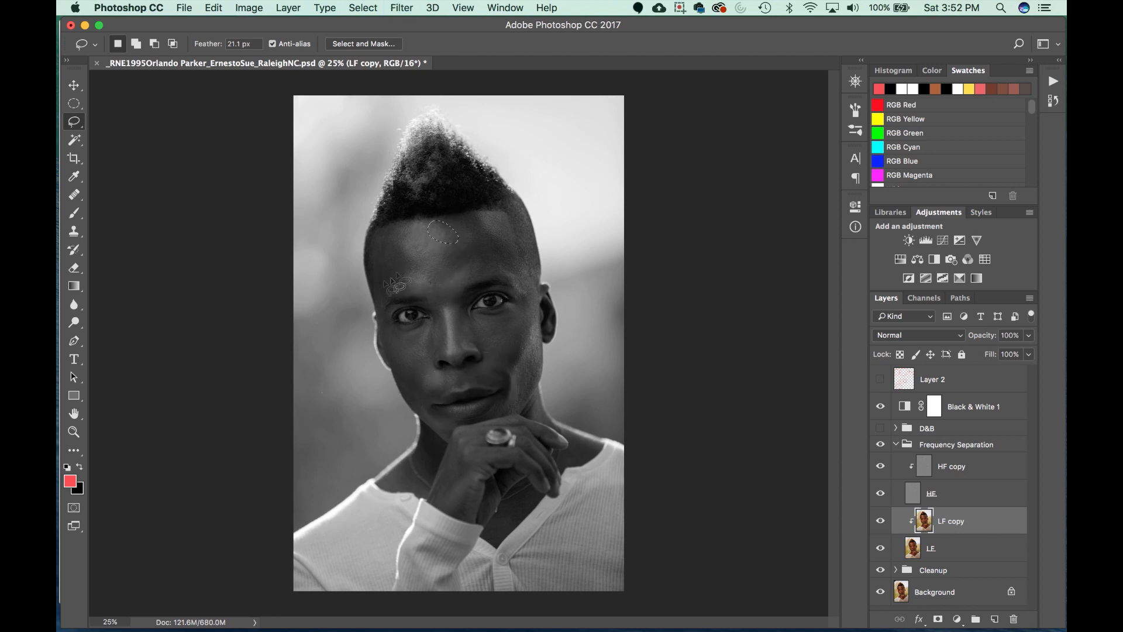
key("ctrl+super+f")
- Lasso remaining patches on the right cheek, hand and left cheek, repeat the Gaussian Blur, and clear the selection
mouse_move(535, 351)
left_mouse_down()
mouse_move(529, 387)
mouse_move(522, 374)
left_mouse_up()
mouse_move(445, 475)
left_mouse_down()
mouse_move(472, 465)
mouse_move(529, 468)
mouse_move(471, 500)
left_mouse_up()
mouse_move(423, 381)
left_mouse_down()
mouse_move(431, 393)
mouse_move(450, 379)
left_mouse_up()
key("ctrl+super+f")
key("super+d")
- Collapse the Frequency Separation group and compare the whole face with the group hidden and shown
left_click(881, 445)
left_click(880, 445)
left_click(895, 445)
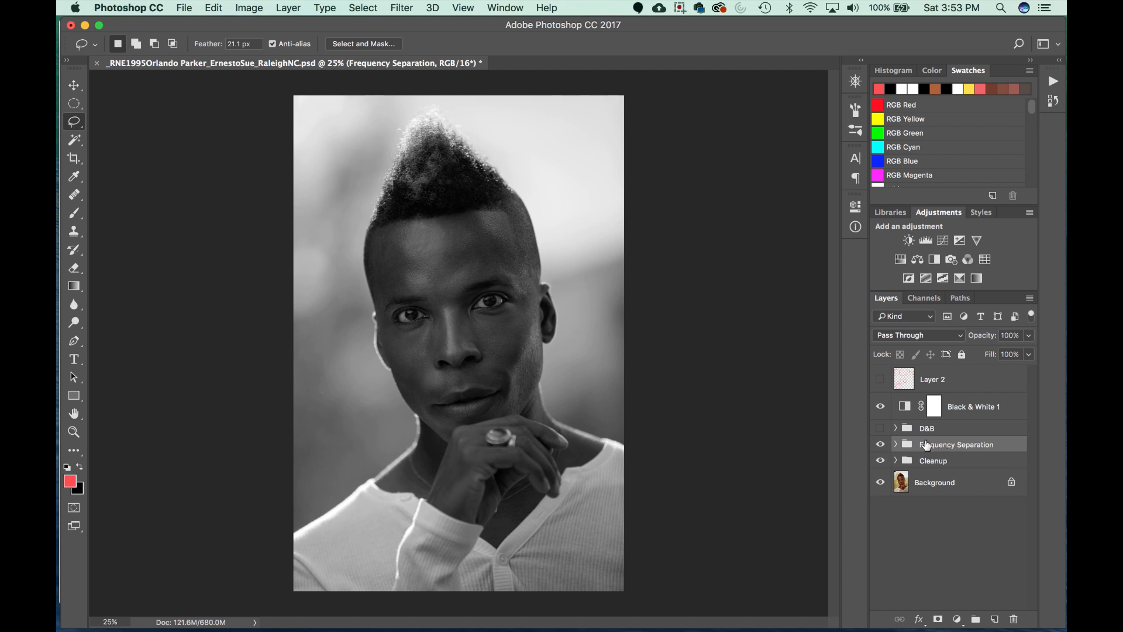
left_click(880, 445)
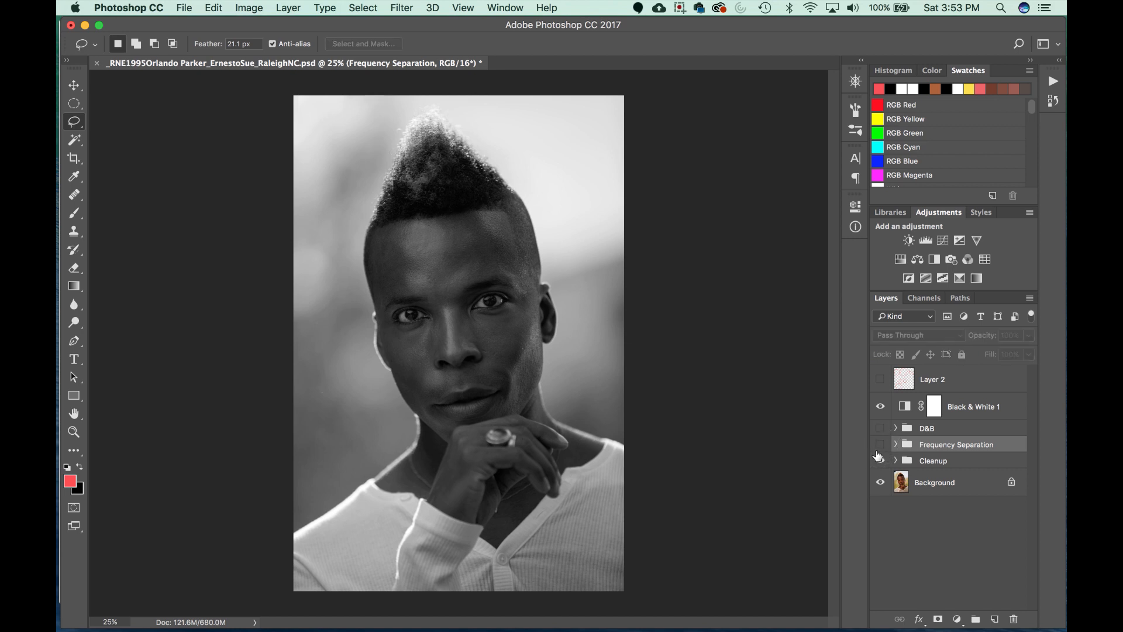
left_click(879, 445)
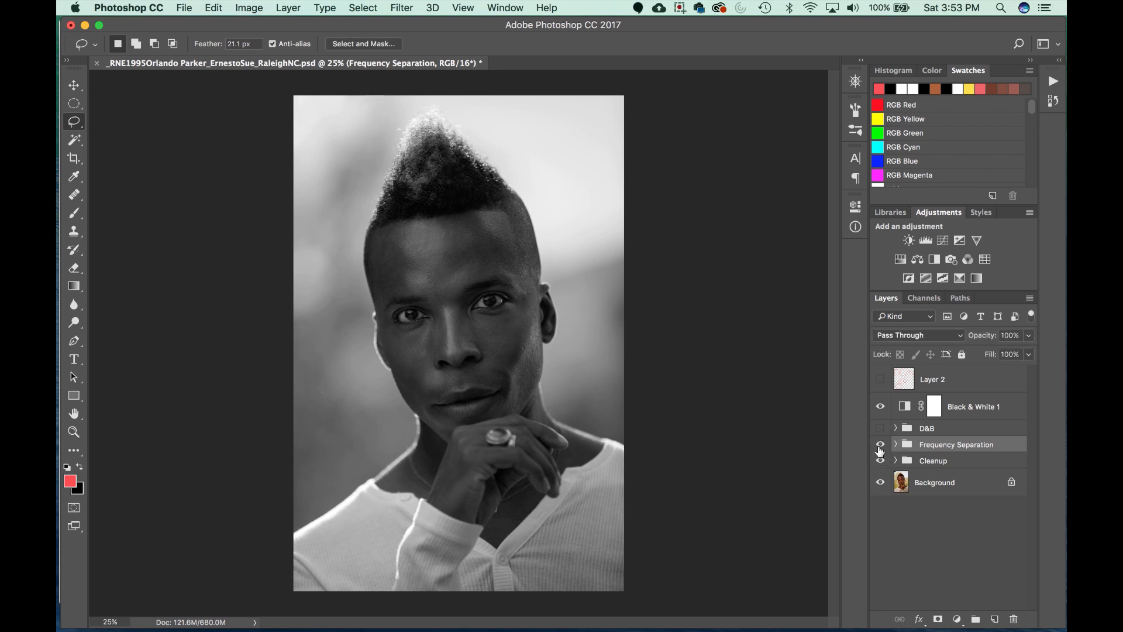
key("super+plus")
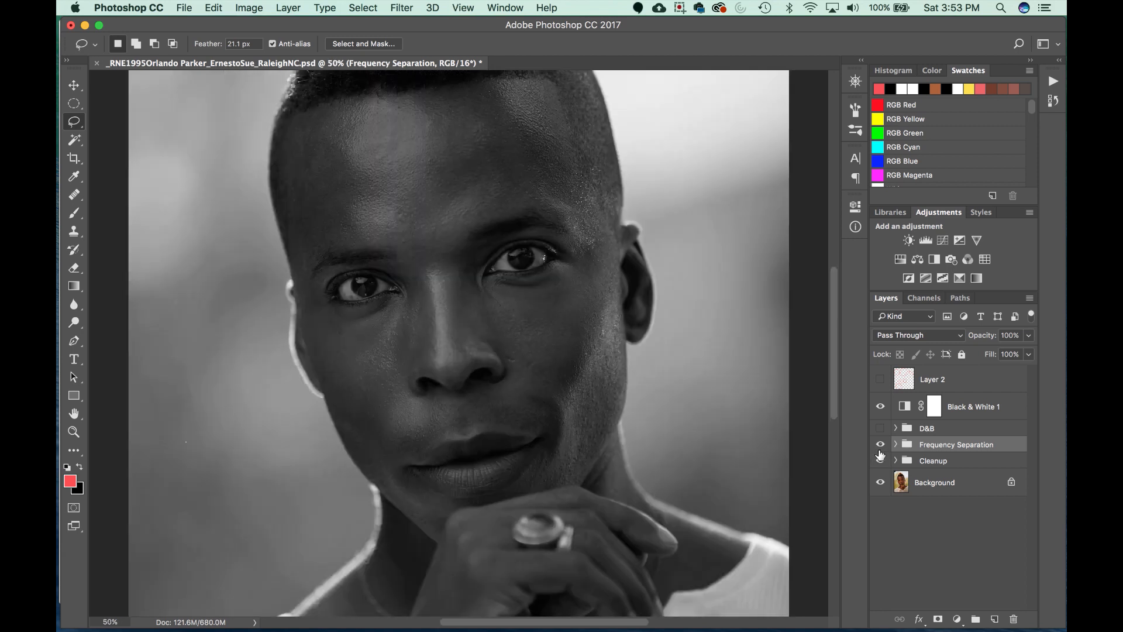
left_click(880, 446)
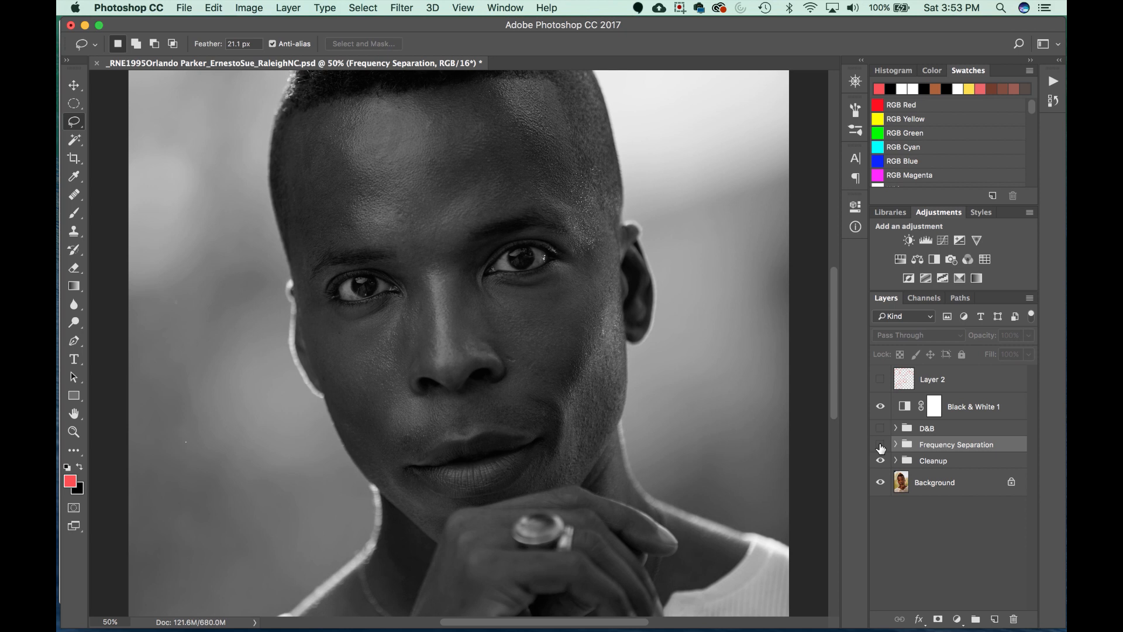
left_click(879, 446)
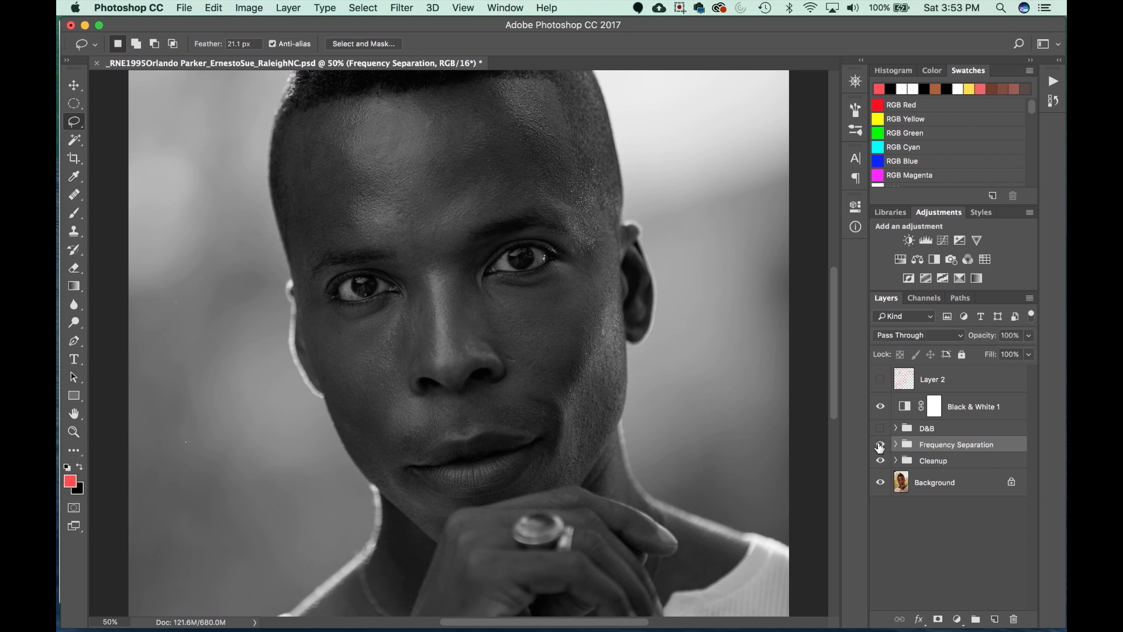
left_click(880, 446)
left_click(880, 446)
- Show Layer 2 with the red circle markings and compare the circled areas with the Frequency Separation group hidden and shown
left_click(880, 379)
left_click(880, 447)
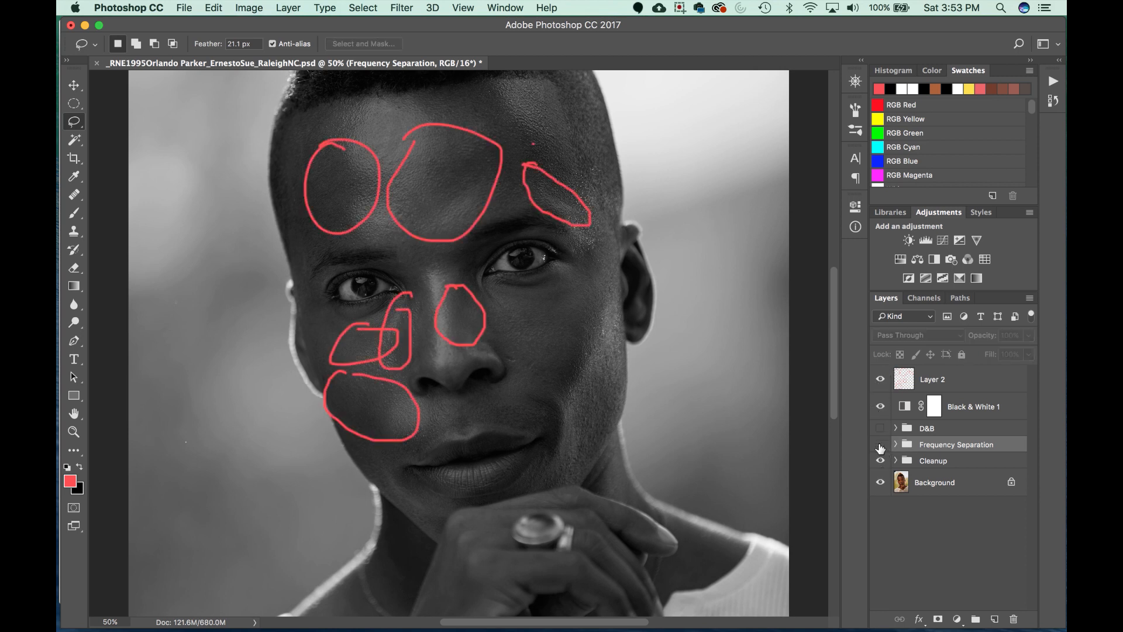
left_click(879, 446)
left_click(880, 446)
left_click(879, 447)
left_click(879, 447)
left_click(879, 447)
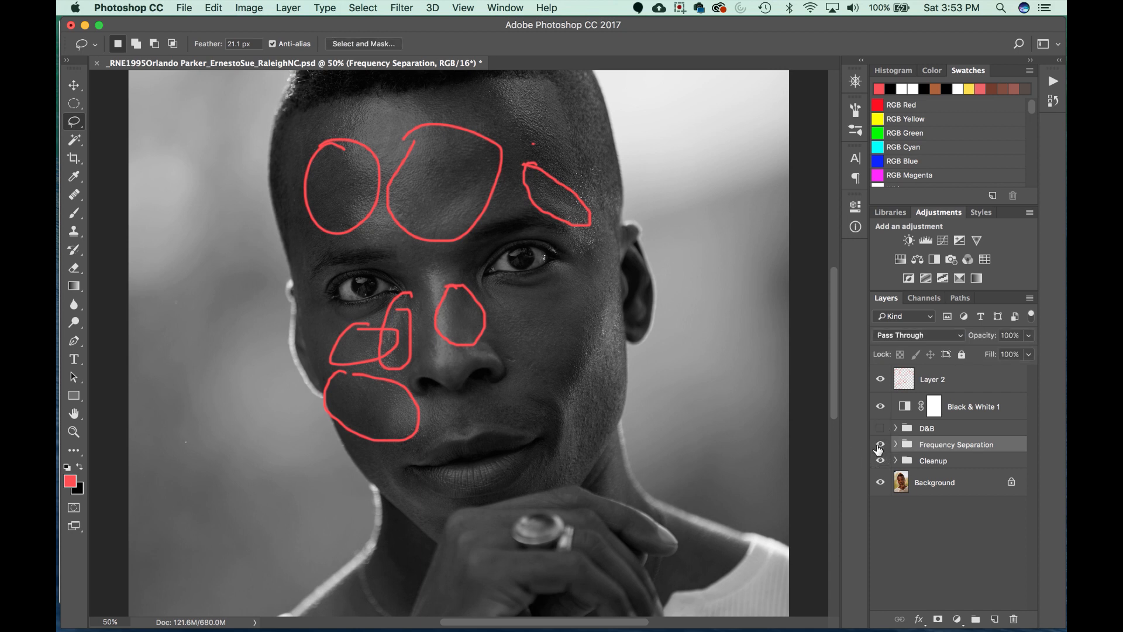
- Hide Layer 2 and the Frequency Separation group, and show the expanded D&B group with the Brush ready on the Dodg mask
left_click(879, 446)
left_click(879, 447)
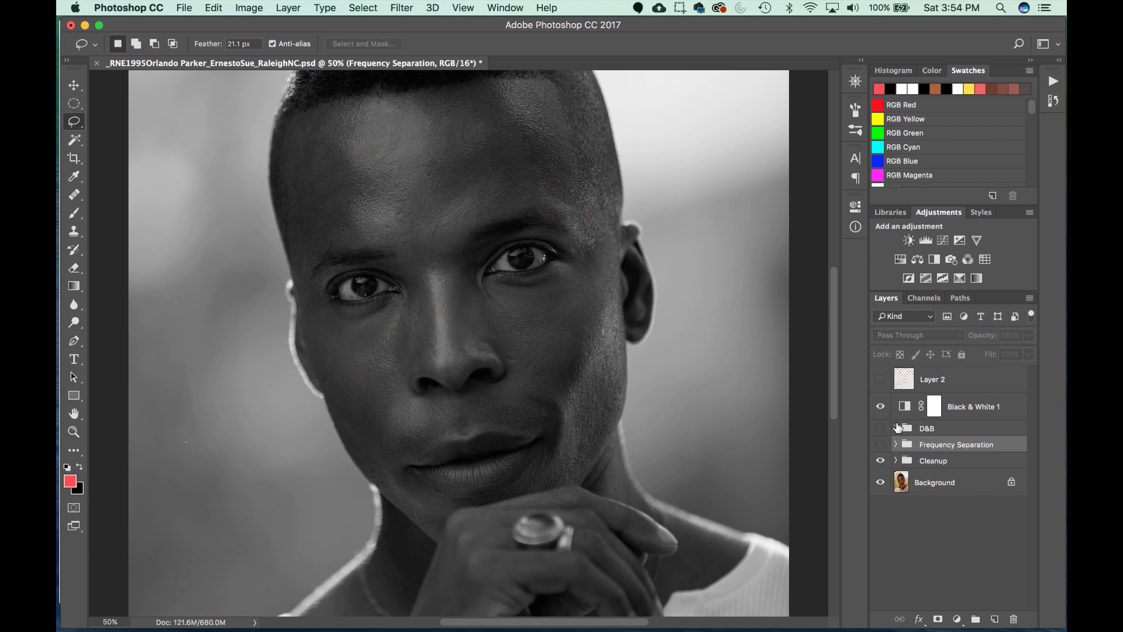
left_click(896, 428)
left_click(880, 429)
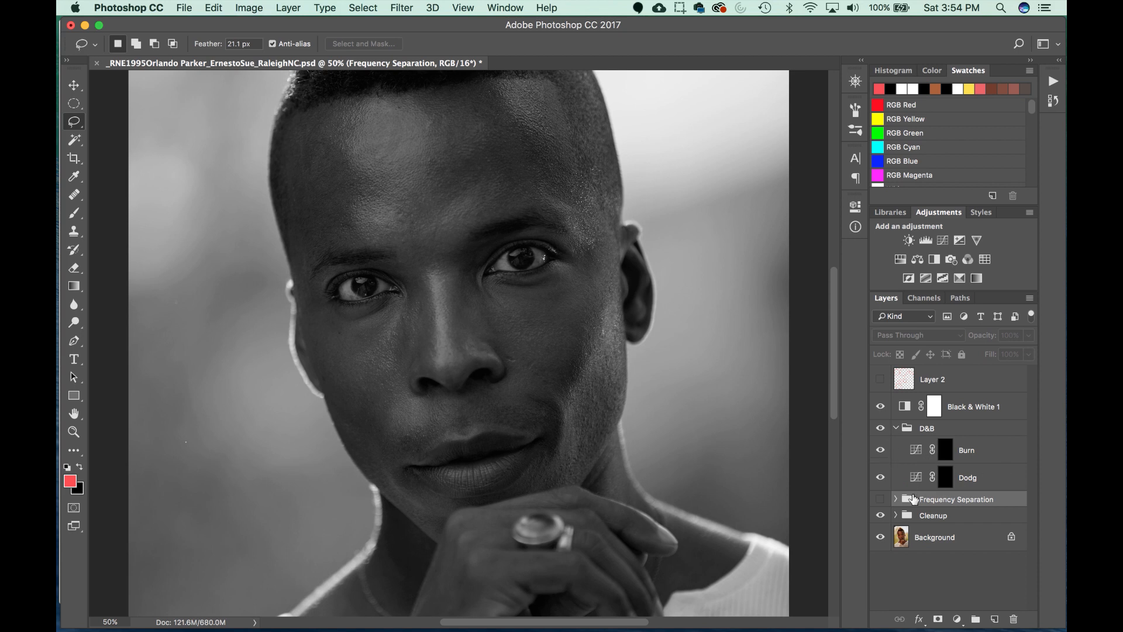
left_click(946, 478)
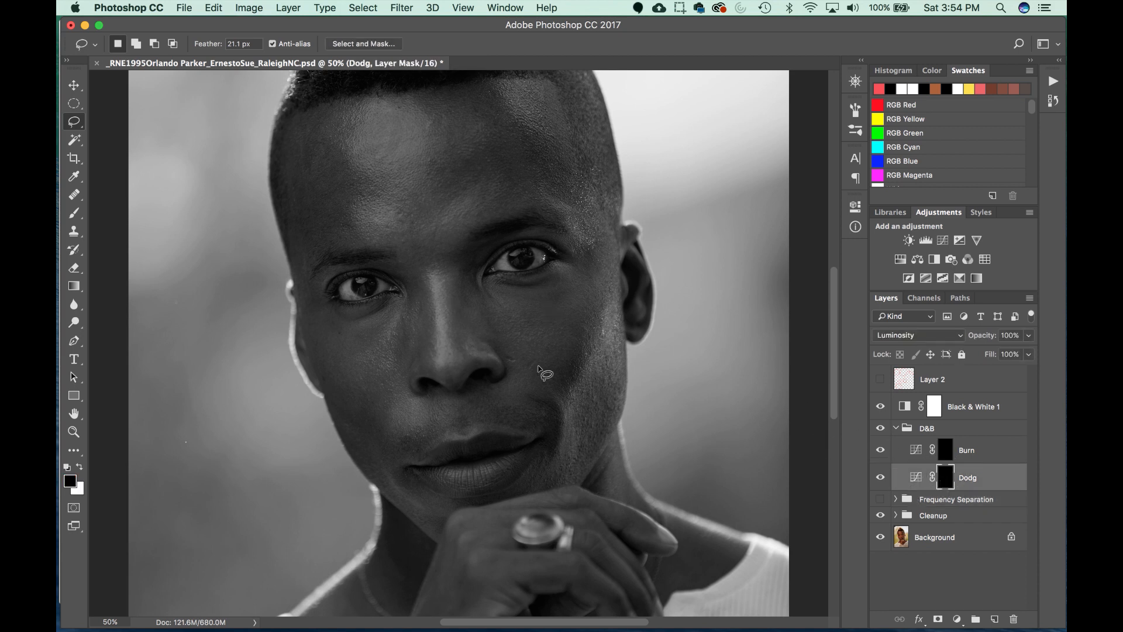
key("b")
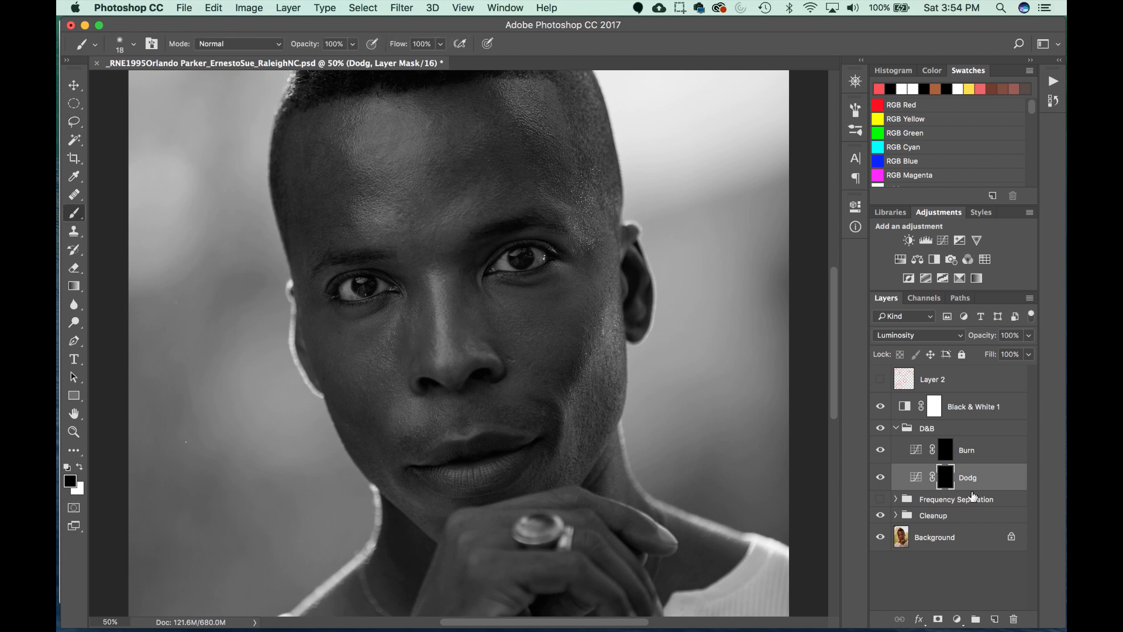
- Examine the curves of the Dodg and Burn adjustment layers one after the other
double_click(916, 482)
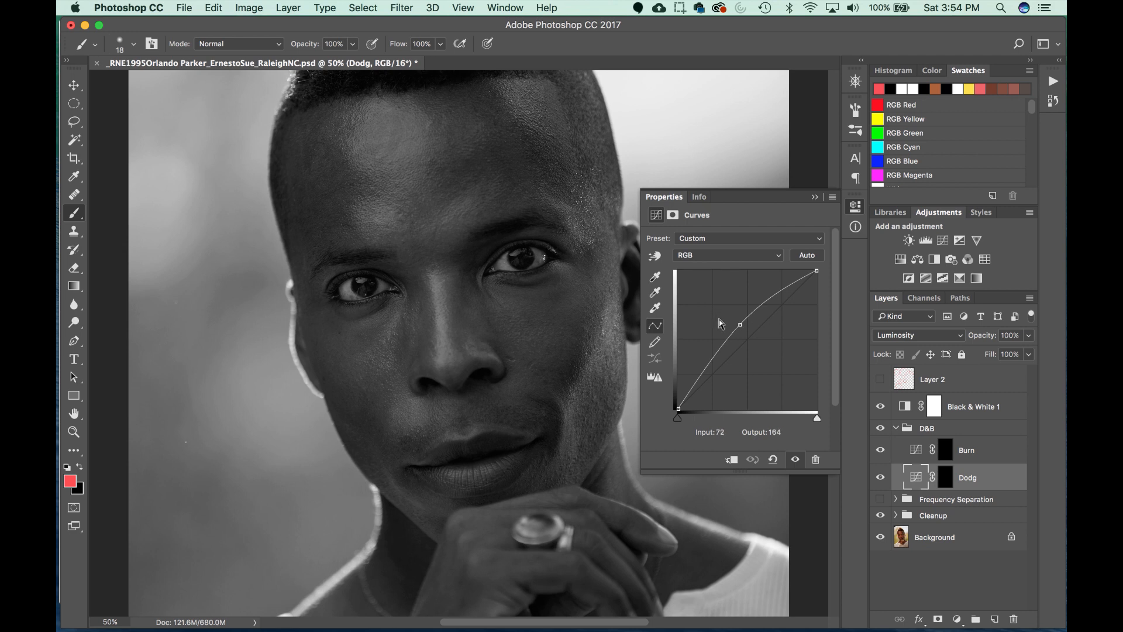
left_click(815, 198)
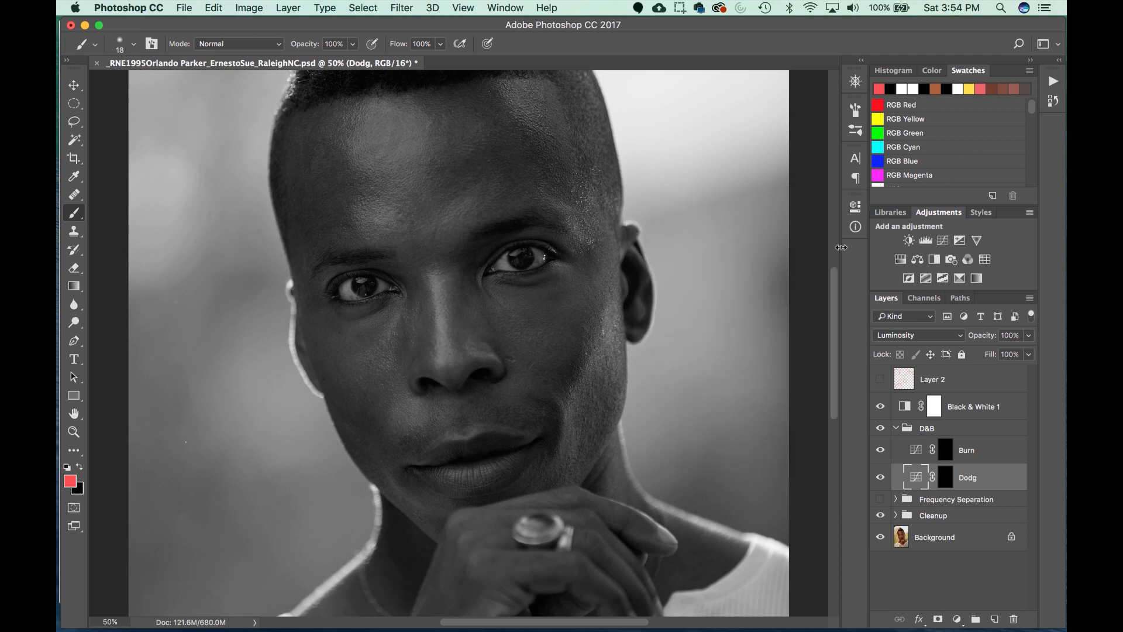
double_click(916, 449)
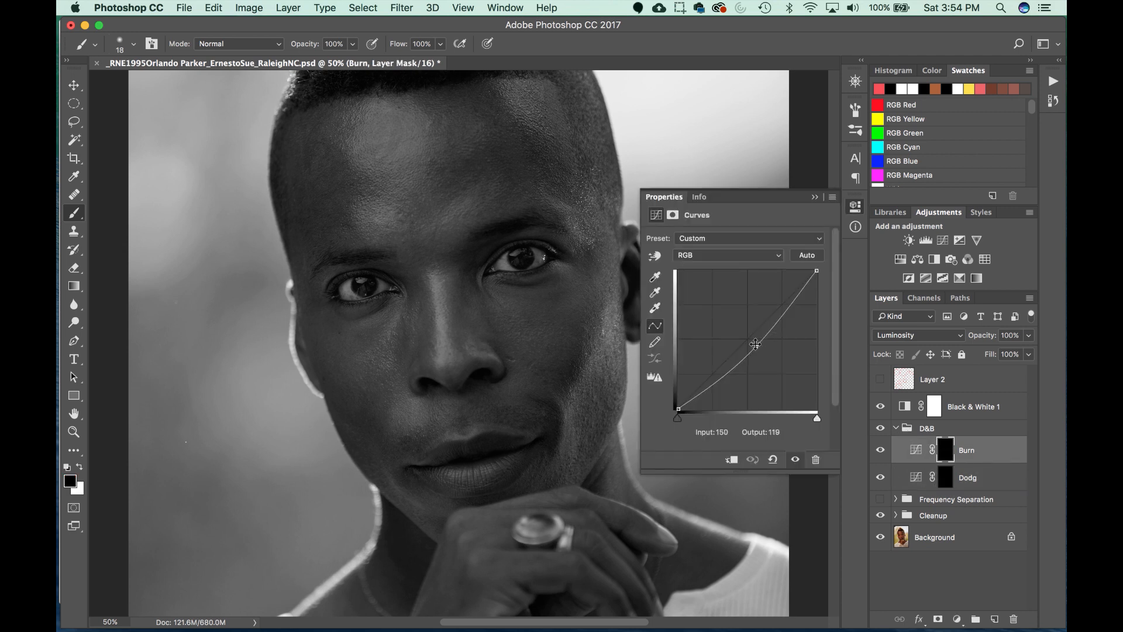
left_click(815, 197)
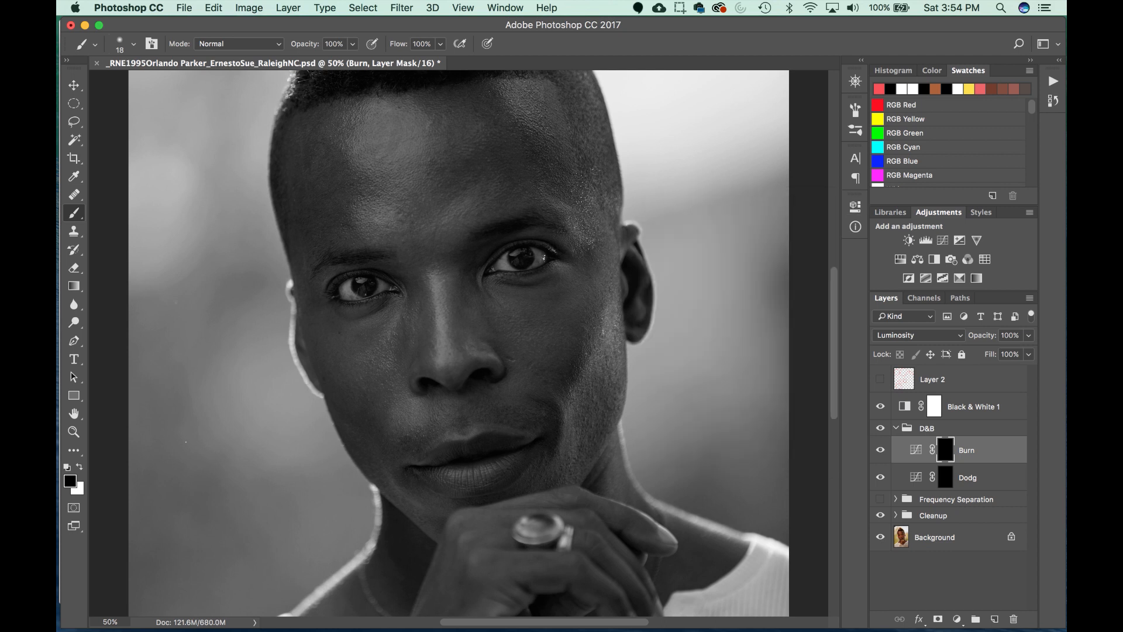
- Disable and re-enable the Dodg mask and the Burn mask in turn to compare their full effect on the portrait
left_click(943, 479)
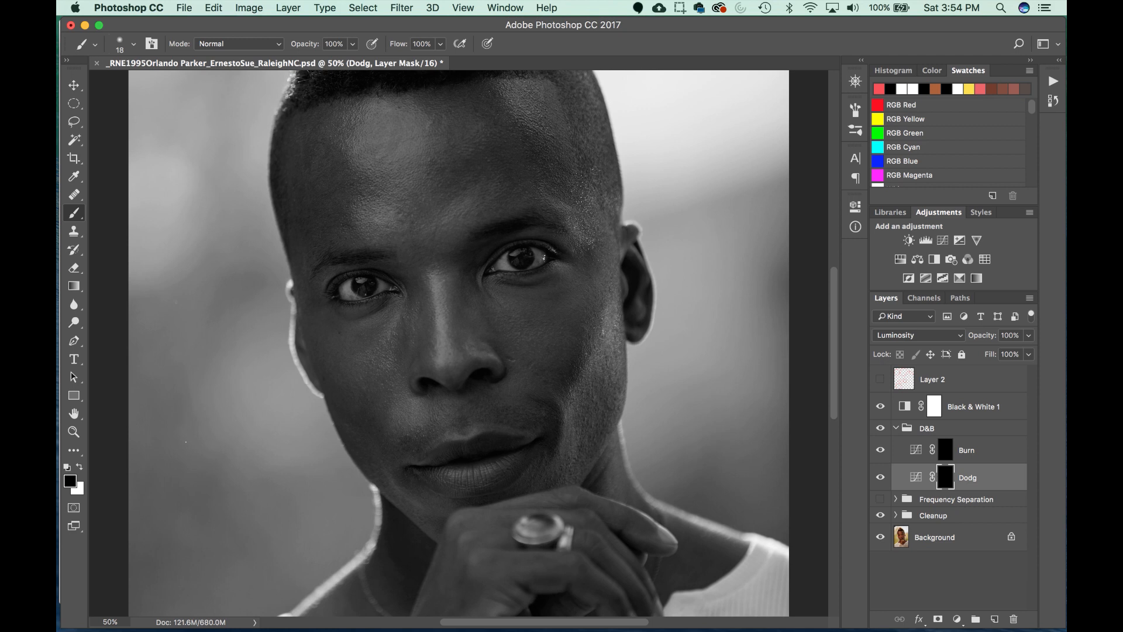
left_click(948, 485, "shift")
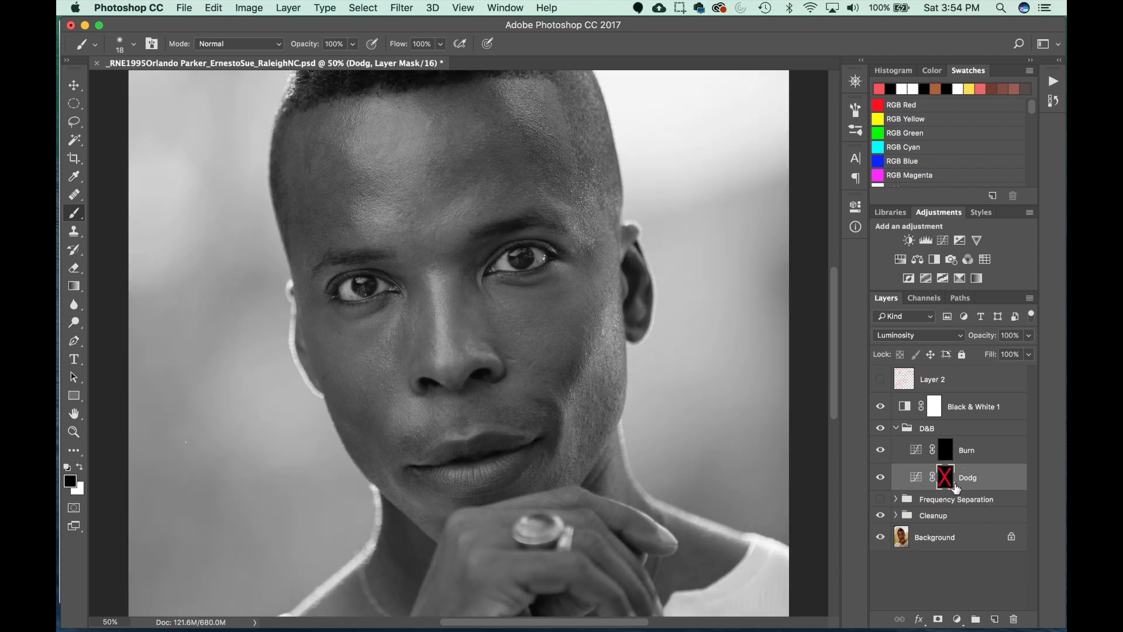
left_click(945, 485, "shift")
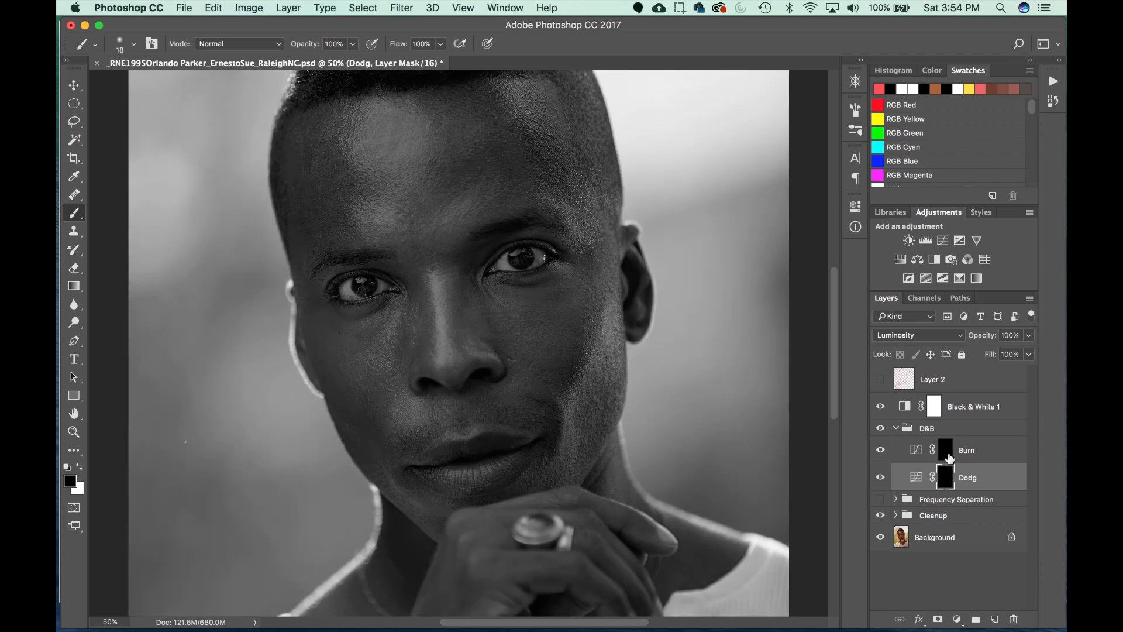
left_click(948, 455, "shift")
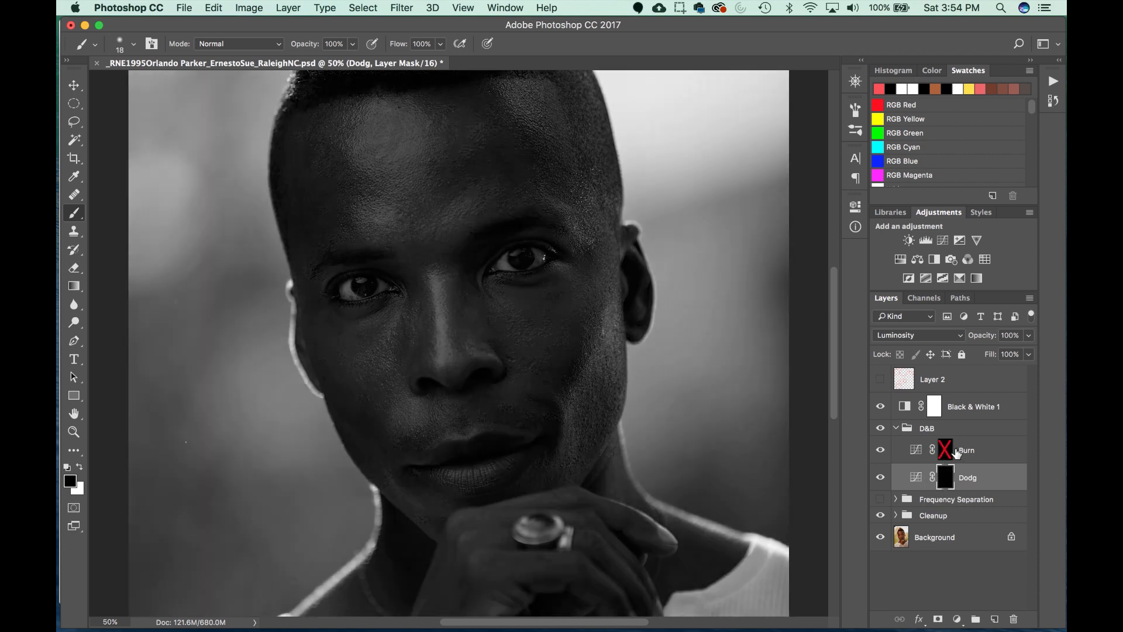
left_click(946, 455, "shift")
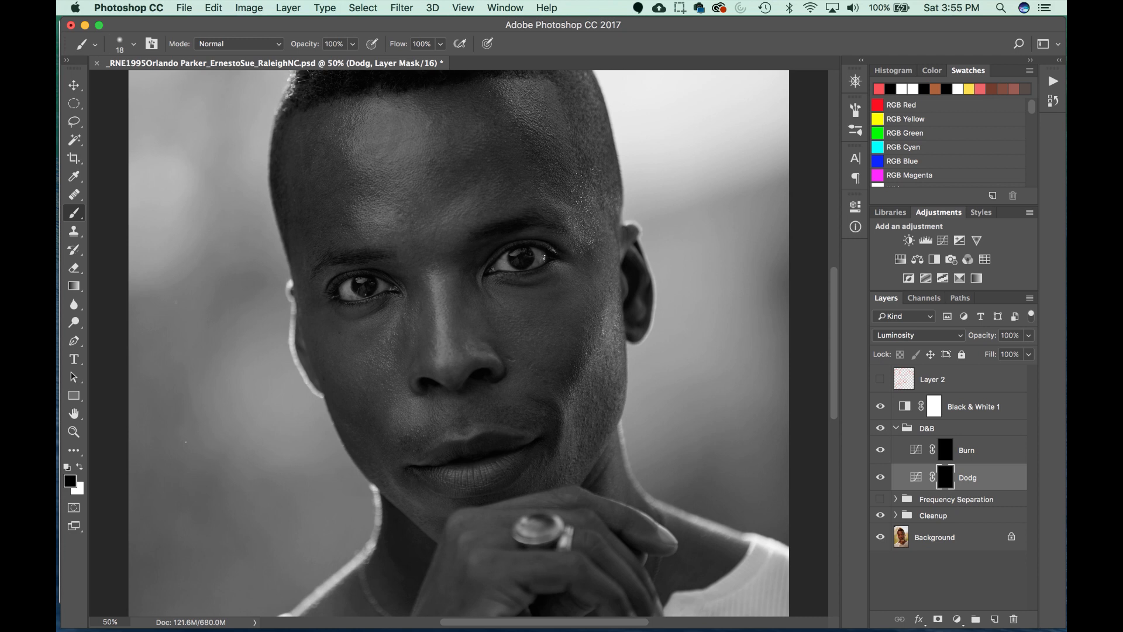
- Set the brush flow to 1% and make white the foreground color for painting on the Dodg mask
left_click_drag(408, 46, 231, 57)
key("x")
key("x")
key("x")
key("x")
key("x")
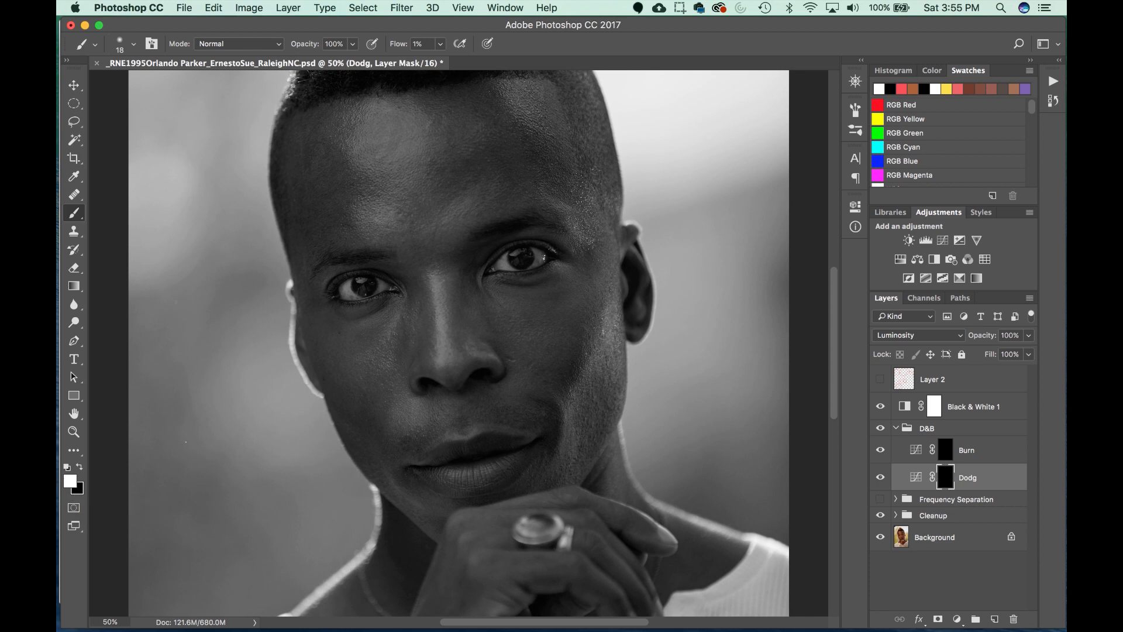
- Size the brush to about 128 px and dodge dark patches on the mid-forehead, comparing with the Dodg layer hidden and shown
left_click_drag(444, 324, 463, 324)
key("super+plus")
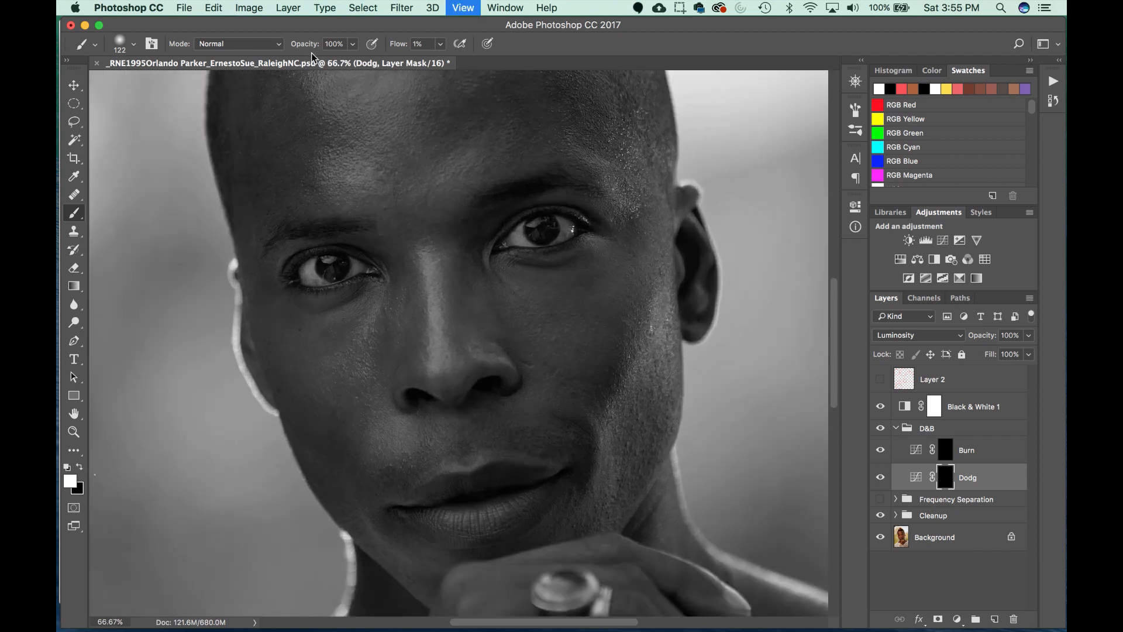
mouse_move(446, 112)
left_mouse_down()
mouse_move(393, 306)
mouse_move(451, 321)
left_mouse_up()
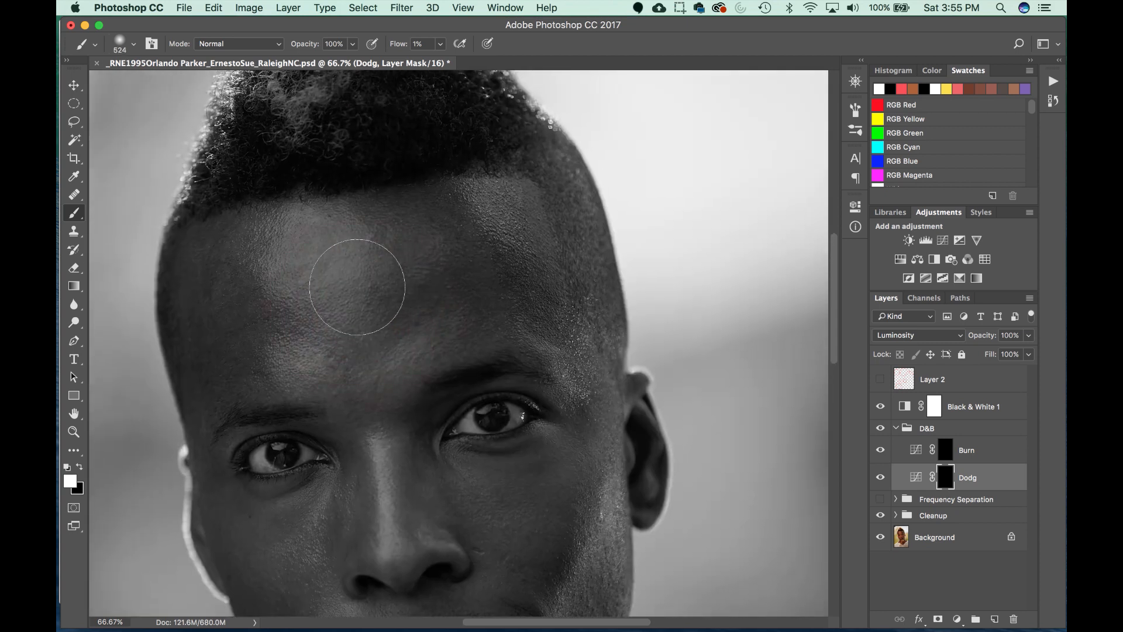
mouse_move(365, 292)
left_mouse_down("ctrl+alt")
mouse_move(407, 297)
mouse_move(325, 306)
mouse_move(386, 324)
left_mouse_up("ctrl+alt")
left_click_drag(369, 303, 375, 294)
left_click(880, 479)
left_click(880, 479)
left_click(880, 478)
left_click(880, 478)
left_click_drag(417, 293, 435, 296)
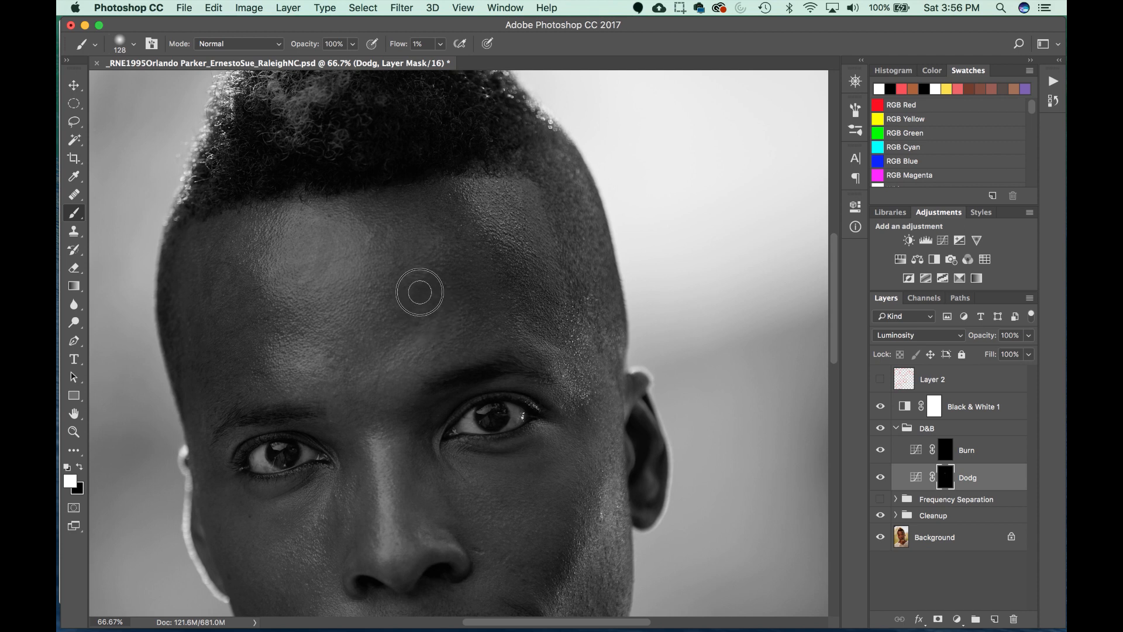
- Dodge dark patches on the forehead, between the eyebrows, below the eye and along the nose on the Dodg mask
key("super+minus")
key("super+minus")
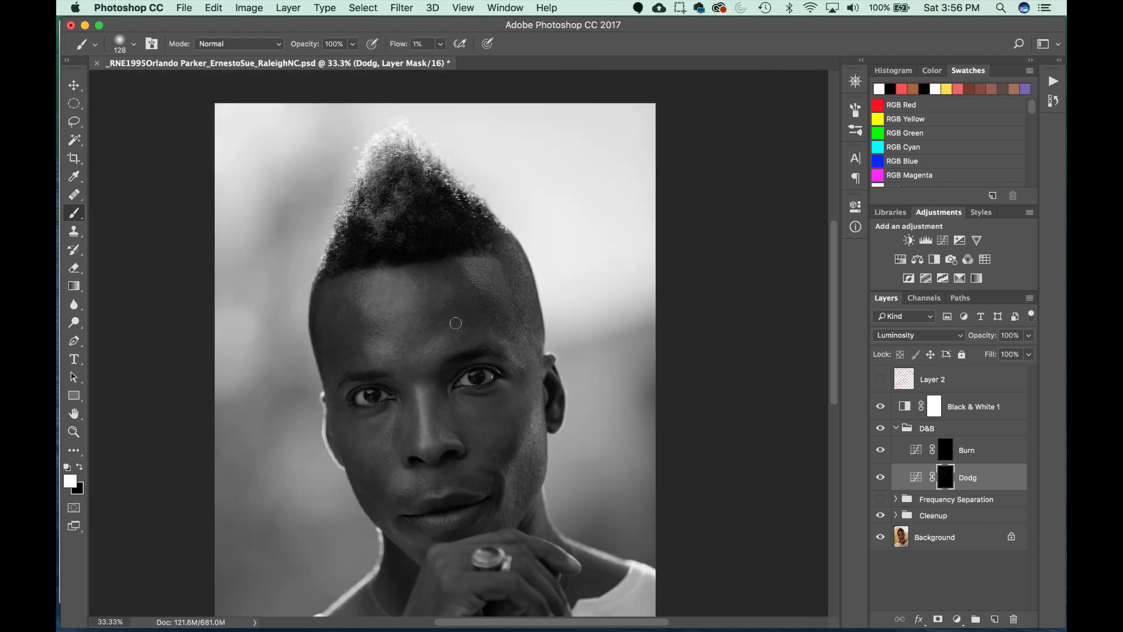
left_click_drag(431, 326, 440, 325)
left_click_drag(408, 364, 408, 375)
left_click_drag(420, 292, 406, 274)
mouse_move(370, 428)
left_mouse_down()
mouse_move(380, 421)
mouse_move(358, 447)
mouse_move(389, 413)
left_mouse_up()
left_click_drag(441, 410, 436, 410)
- Dodge dark patches on the lower cheeks, chin, nose and forehead sides, and compare with the Dodg layer hidden and shown
left_click_drag(375, 483, 367, 483)
left_click_drag(400, 532, 404, 532)
left_click_drag(404, 532, 393, 507)
left_click_drag(506, 454, 507, 454)
left_click_drag(441, 416, 445, 416)
left_click_drag(466, 322, 468, 310)
left_click_drag(329, 316, 324, 316)
left_click(879, 478)
left_click(880, 477)
left_click_drag(398, 442, 395, 442)
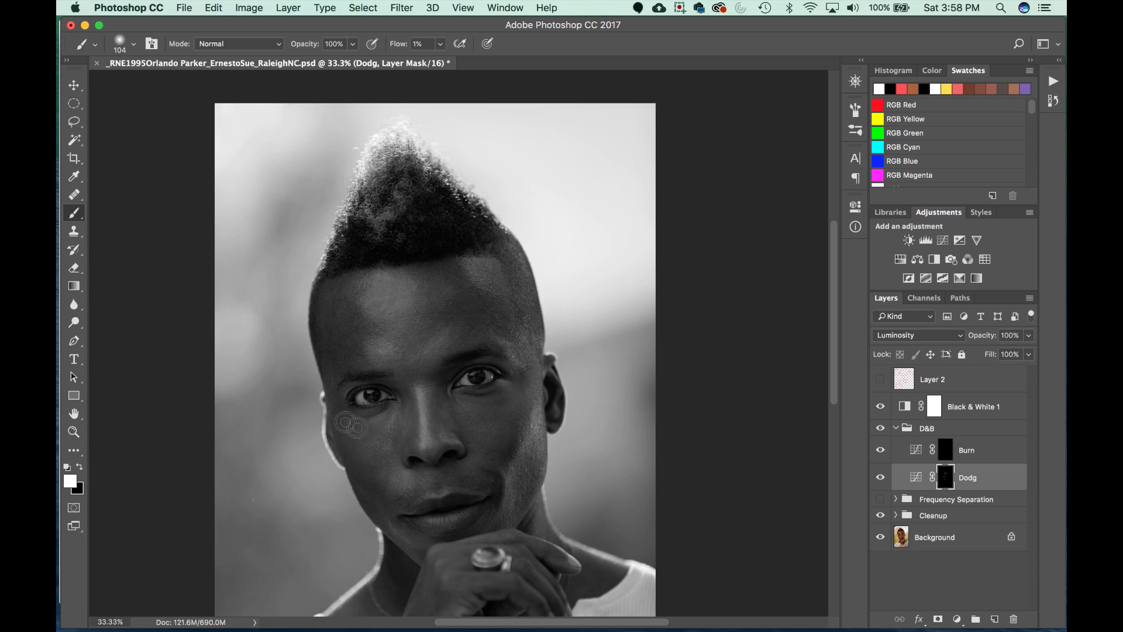
- Dodge the hand, wrist and upper forehead, and compare the portrait with the Dodg layer hidden and shown
left_click_drag(449, 551, 451, 338)
left_click_drag(433, 343, 438, 343)
mouse_move(438, 398)
left_mouse_down()
mouse_move(412, 415)
mouse_move(441, 377)
mouse_move(438, 437)
left_mouse_up()
left_click_drag(516, 237, 491, 347)
mouse_move(475, 212)
left_mouse_down()
mouse_move(421, 218)
mouse_move(428, 203)
mouse_move(370, 252)
mouse_move(420, 188)
left_mouse_up()
left_click(879, 478)
left_click(879, 479)
- Paint white at 1% flow on the Burn mask to darken overly bright patches across the face and neck
left_click(945, 450)
left_click_drag(343, 292, 329, 293)
left_click_drag(377, 319, 378, 326)
left_click_drag(341, 433, 337, 405)
left_click_drag(500, 405, 478, 383)
mouse_move(374, 466)
left_mouse_down()
mouse_move(361, 421)
mouse_move(364, 435)
left_mouse_up()
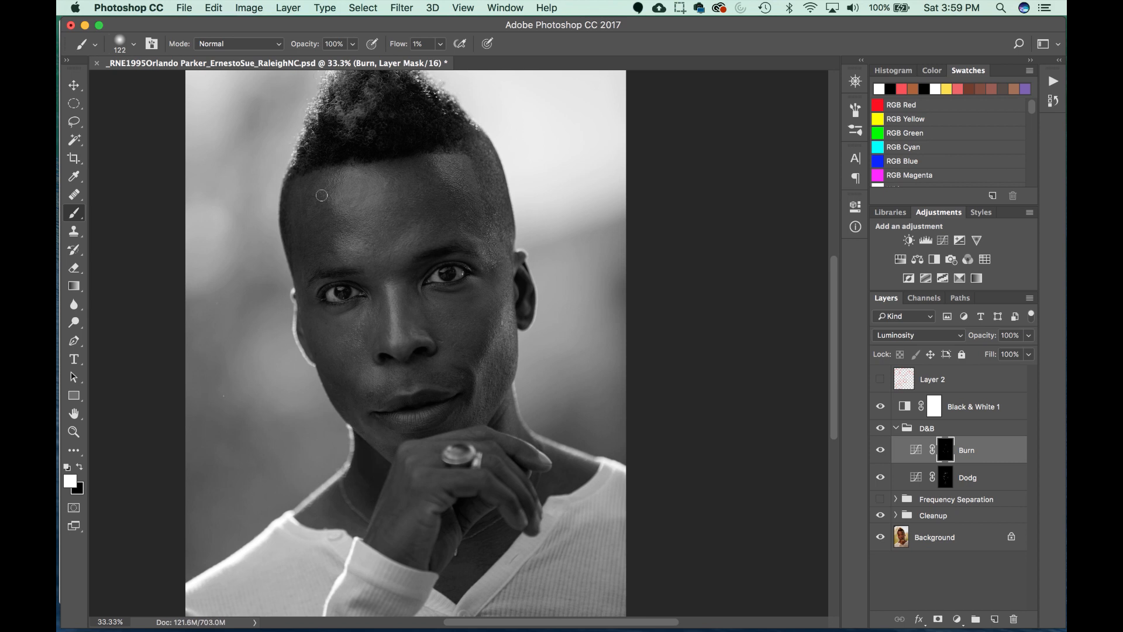
- Inspect the skin at 200% and dodge small dark patches around the cheek and mouth on the Dodg mask
key("super+plus")
key("super+plus")
key("super+plus")
key("super+plus")
left_click_drag(451, 296, 503, 462)
left_click_drag(476, 419, 429, 348)
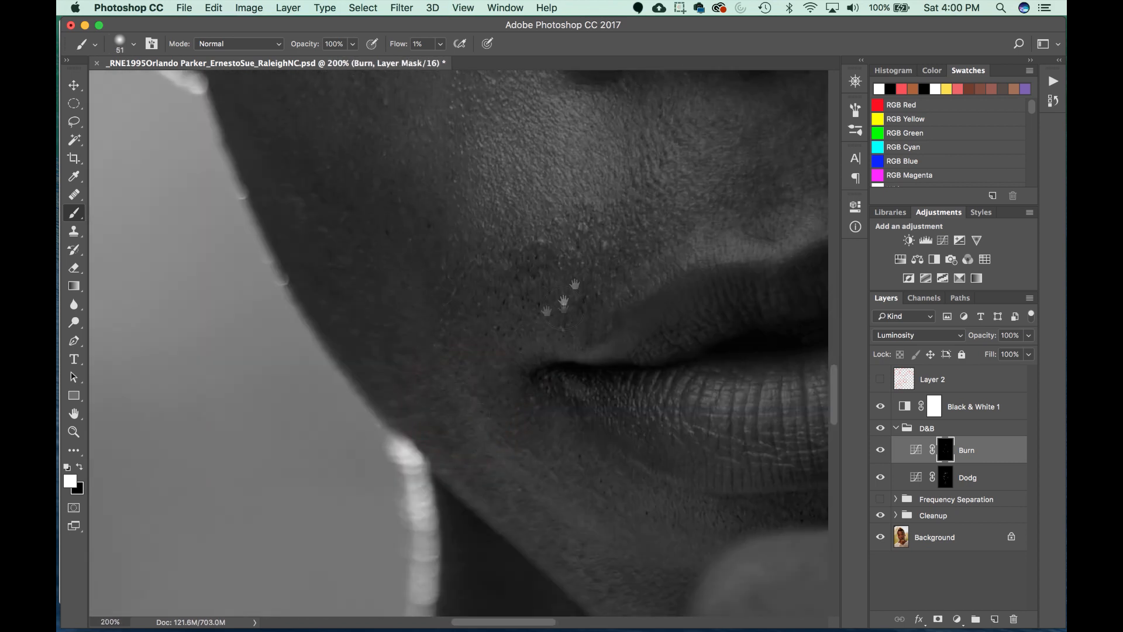
left_click_drag(563, 300, 465, 456)
key("alt+bracketleft")
left_click_drag(440, 447, 430, 435)
mouse_move(493, 556)
left_mouse_down()
mouse_move(543, 541)
mouse_move(515, 365)
left_mouse_up()
mouse_move(414, 377)
left_mouse_down()
mouse_move(431, 392)
mouse_move(437, 339)
left_mouse_up()
- Reduce the brush to about 26 px and dodge the fine dark patches beneath the eye on the Dodg mask
mouse_move(444, 175)
left_mouse_down()
mouse_move(579, 459)
mouse_move(655, 544)
left_mouse_up()
key("bracketleft")
key("bracketleft")
left_click_drag(496, 392, 525, 384)
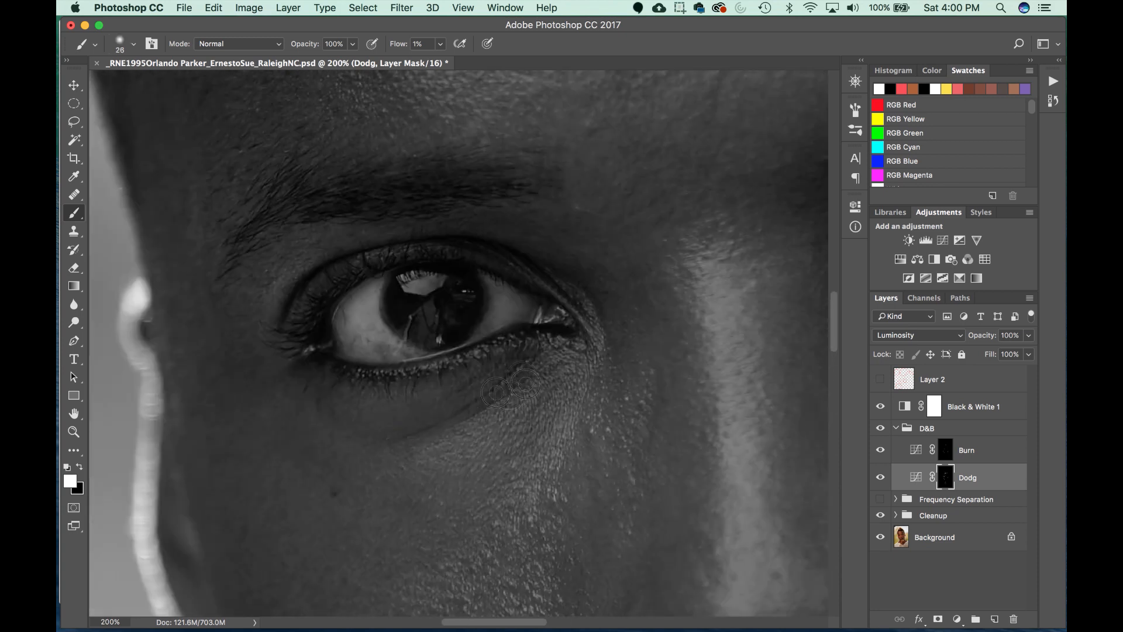
left_click_drag(620, 381, 377, 311)
left_click_drag(612, 228, 391, 305)
key("bracketright")
- Alternate between the Burn and Dodg masks to balance tones across the whole face, using brushes of about 114 and 138 px
key("super+minus")
key("super+minus")
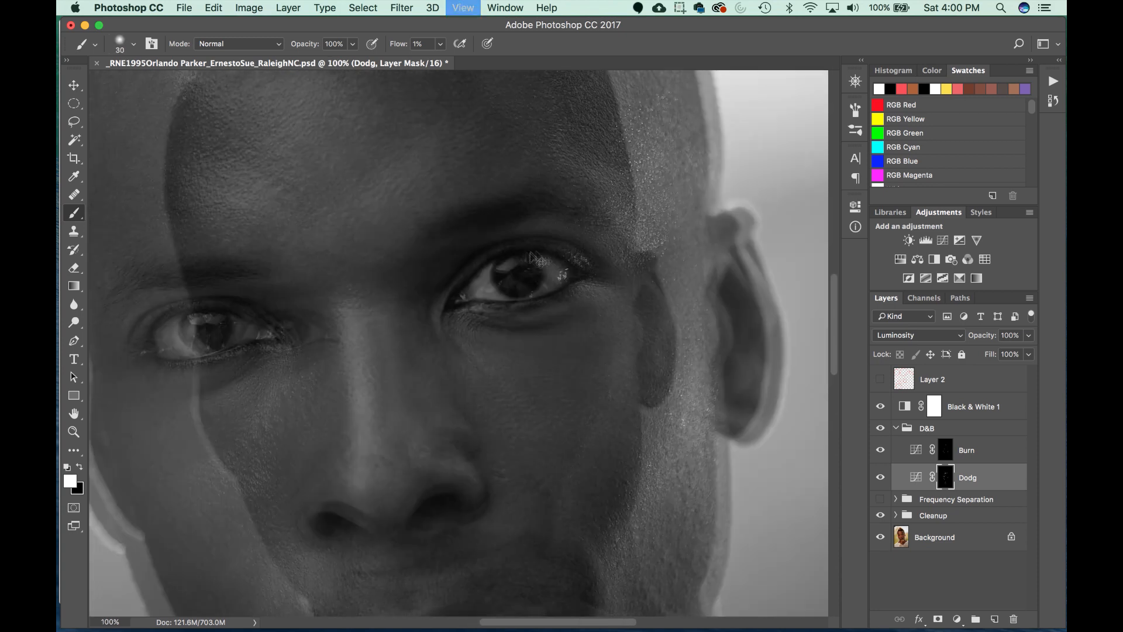
key("super+minus")
key("super+minus")
key("super+minus")
key("alt+bracketright")
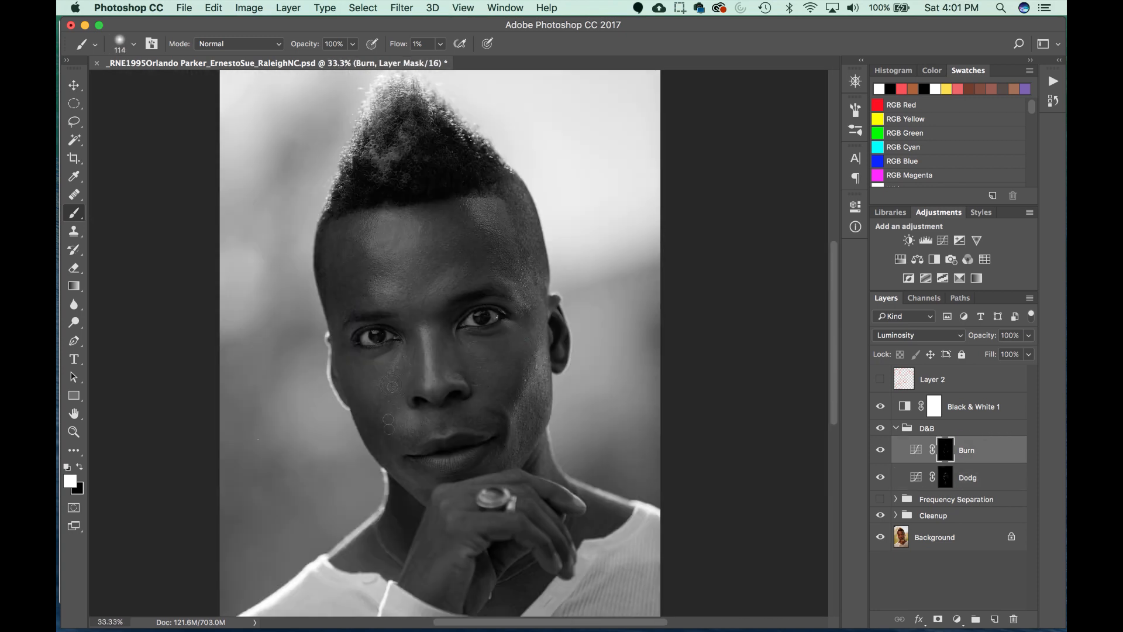
key("alt+bracketleft")
key("bracketright")
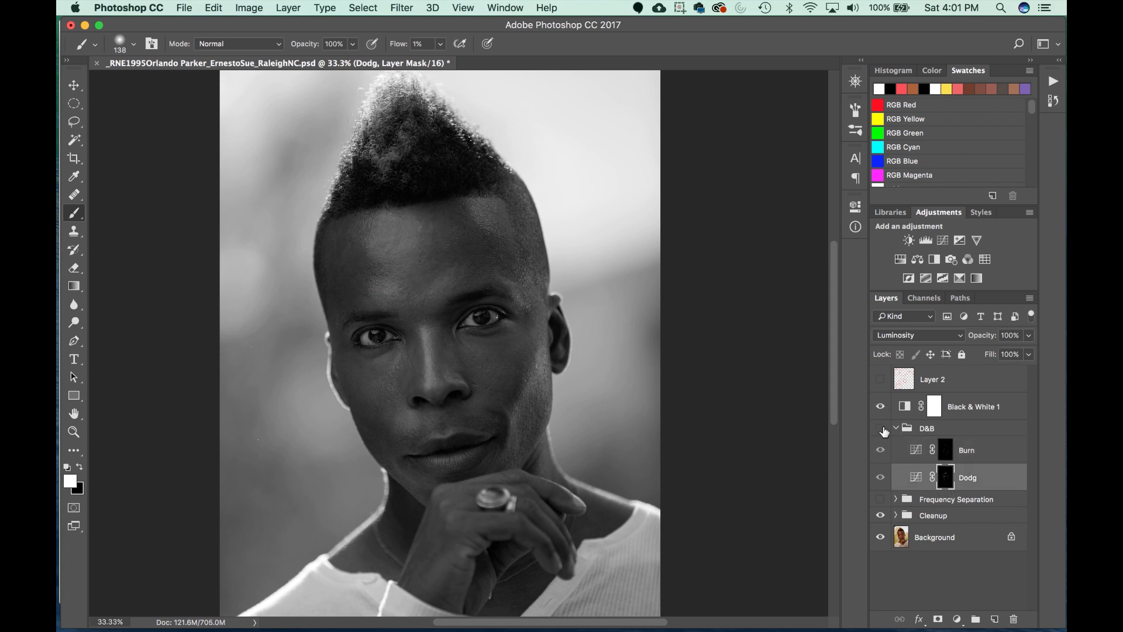
- Collapse the D&B group and compare the whole portrait with the group hidden and shown
left_click(898, 499)
left_click(896, 428)
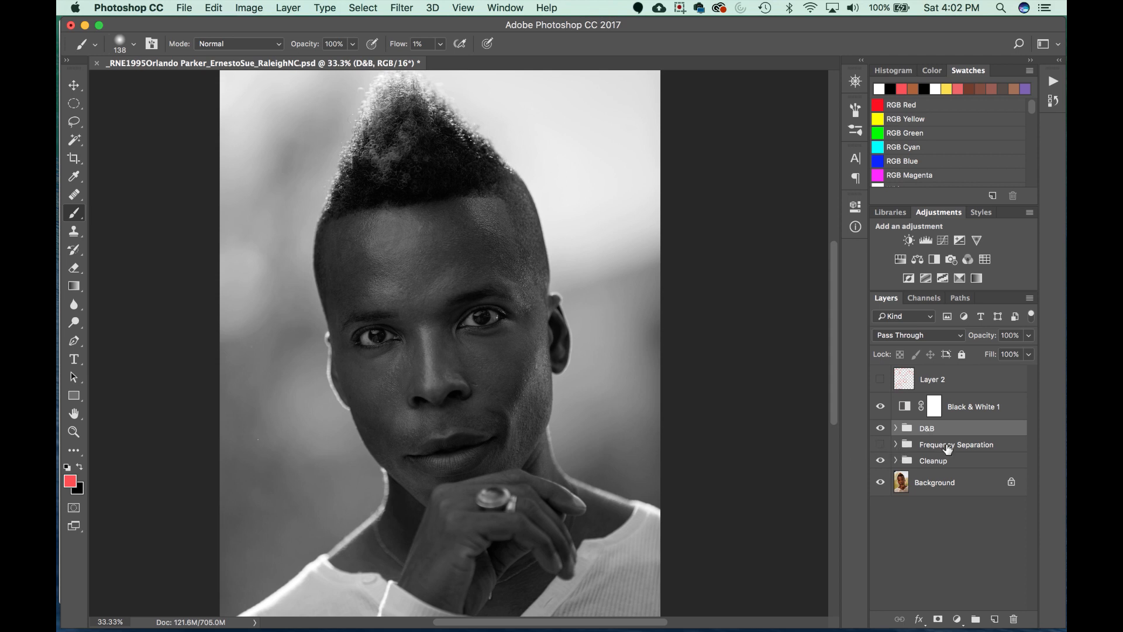
left_click(895, 428)
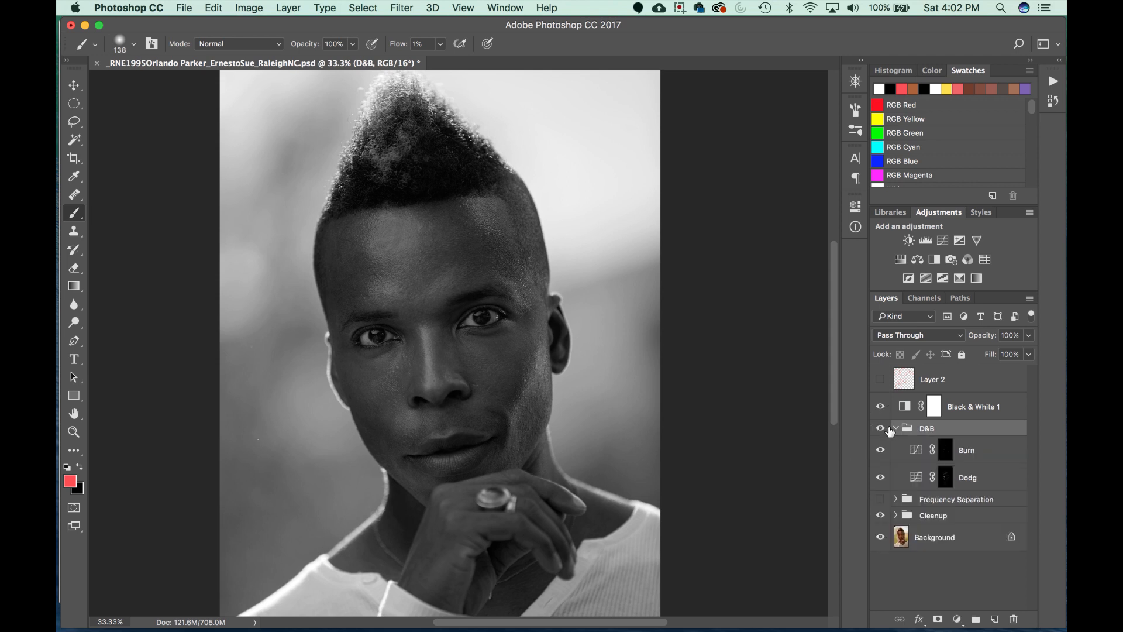
left_click(896, 429)
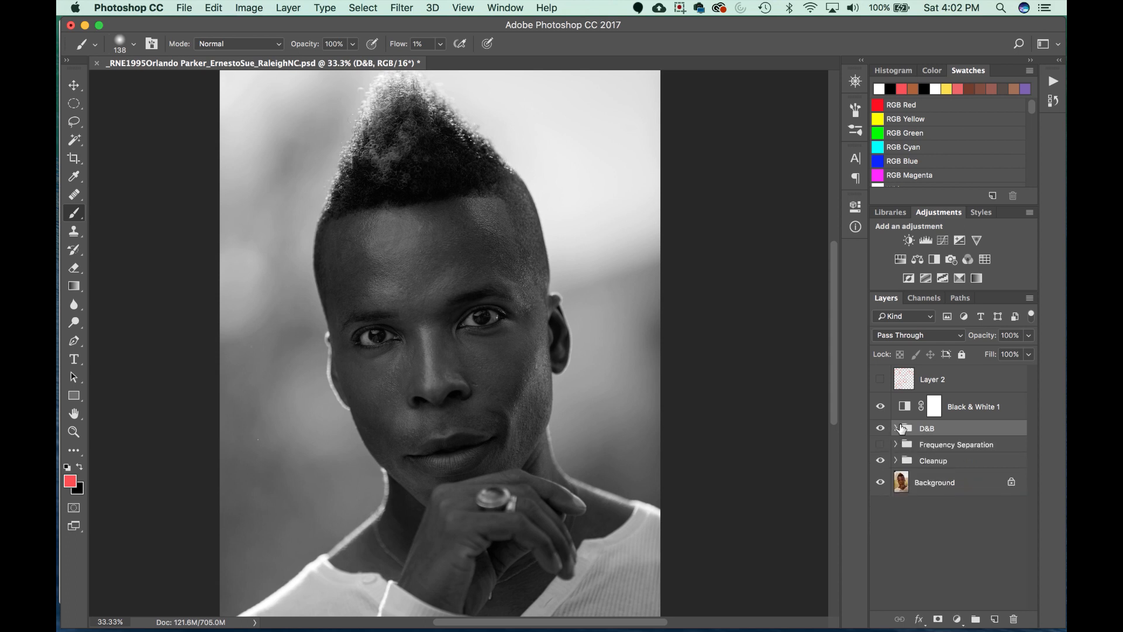
left_click(880, 428)
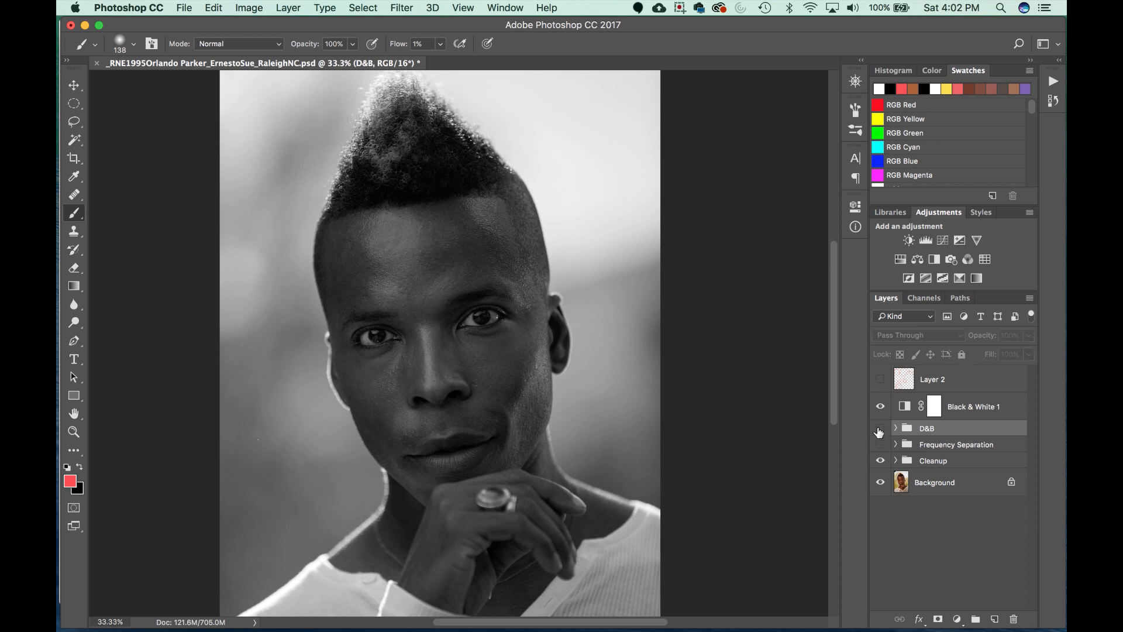
left_click(880, 430)
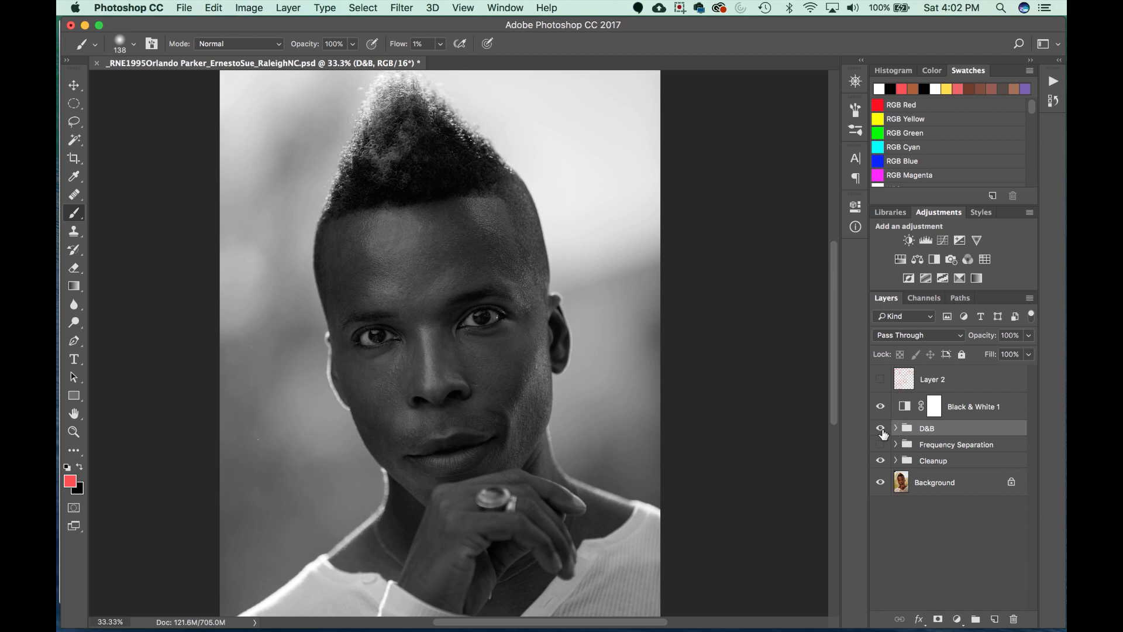
left_click(882, 430)
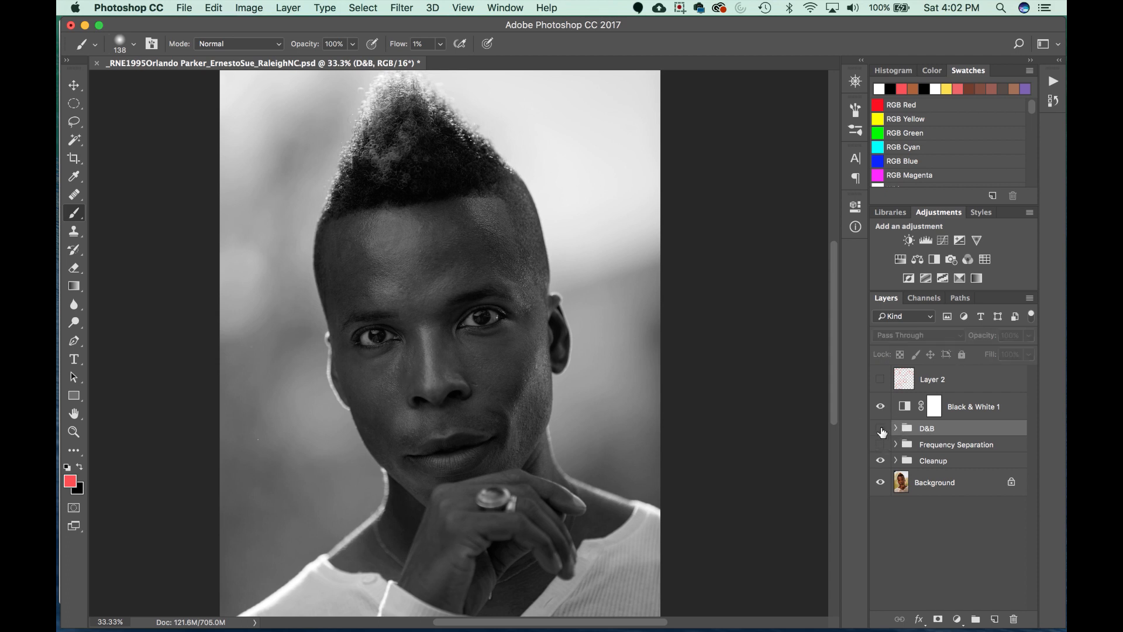
left_click(881, 430)
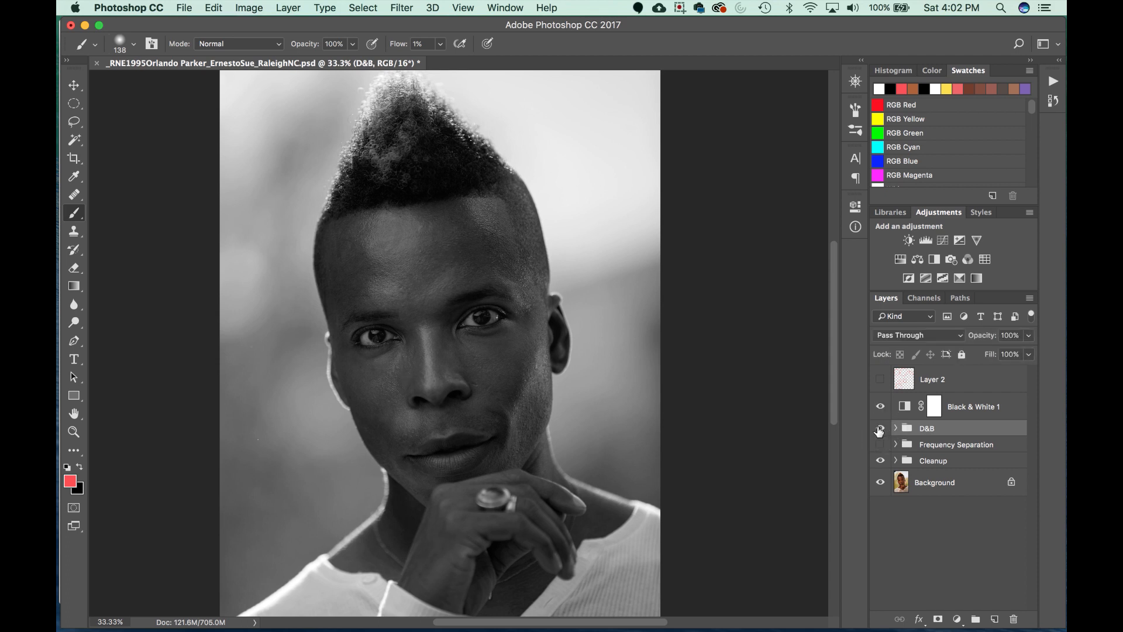
- Hide the D&B group and compare the portrait with the Frequency Separation group shown and hidden
left_click(881, 431)
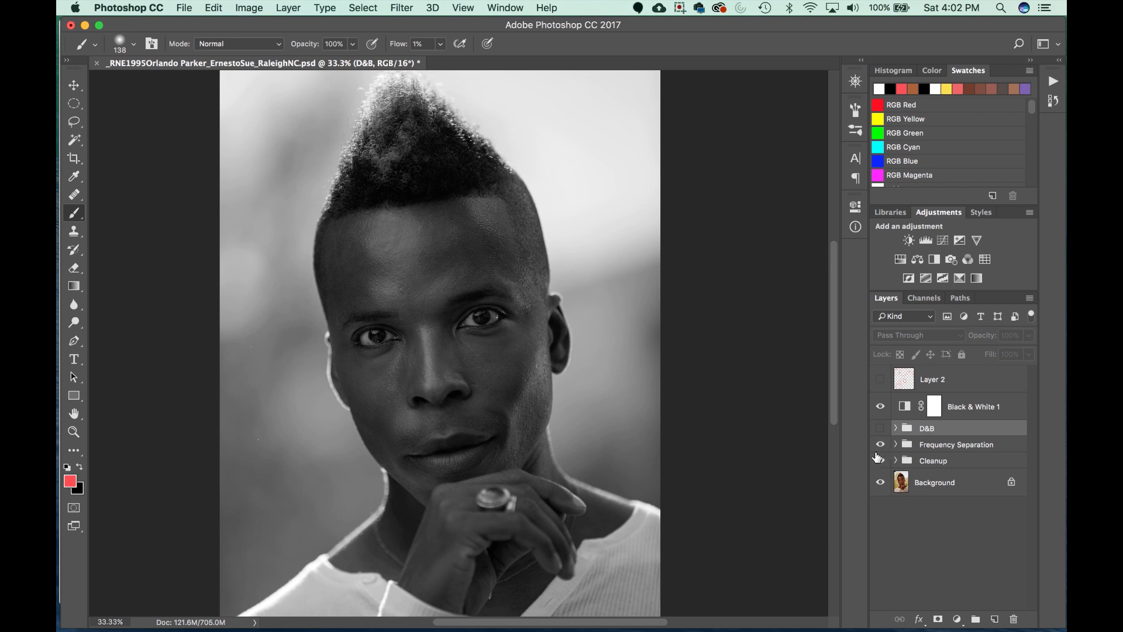
left_click(880, 445)
left_click(880, 445)
left_click(880, 445)
- Compare the portrait with the D&B group repeatedly shown and hidden, leaving the group hidden
left_click(880, 430)
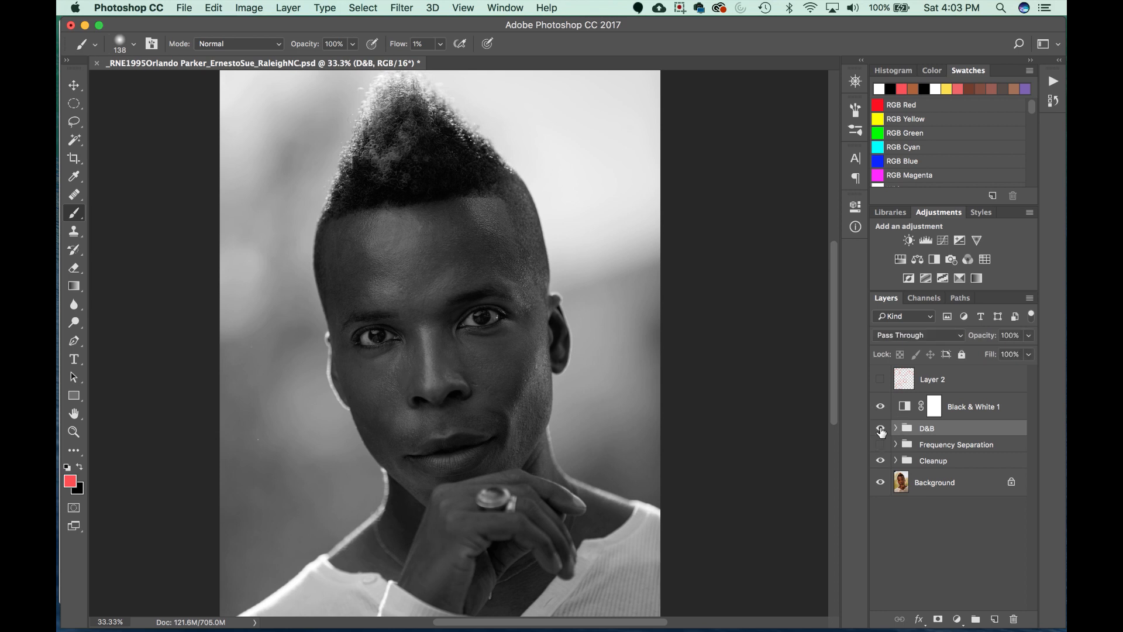
left_click(880, 430)
left_click(880, 430)
left_click(880, 430)
left_click(881, 430)
left_click(880, 428)
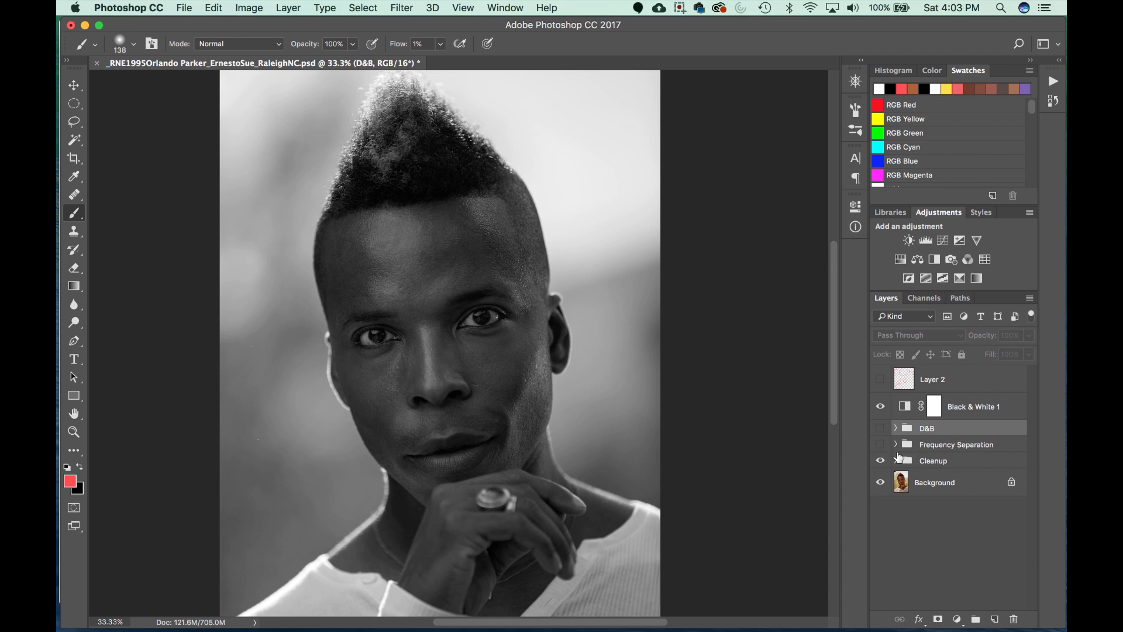